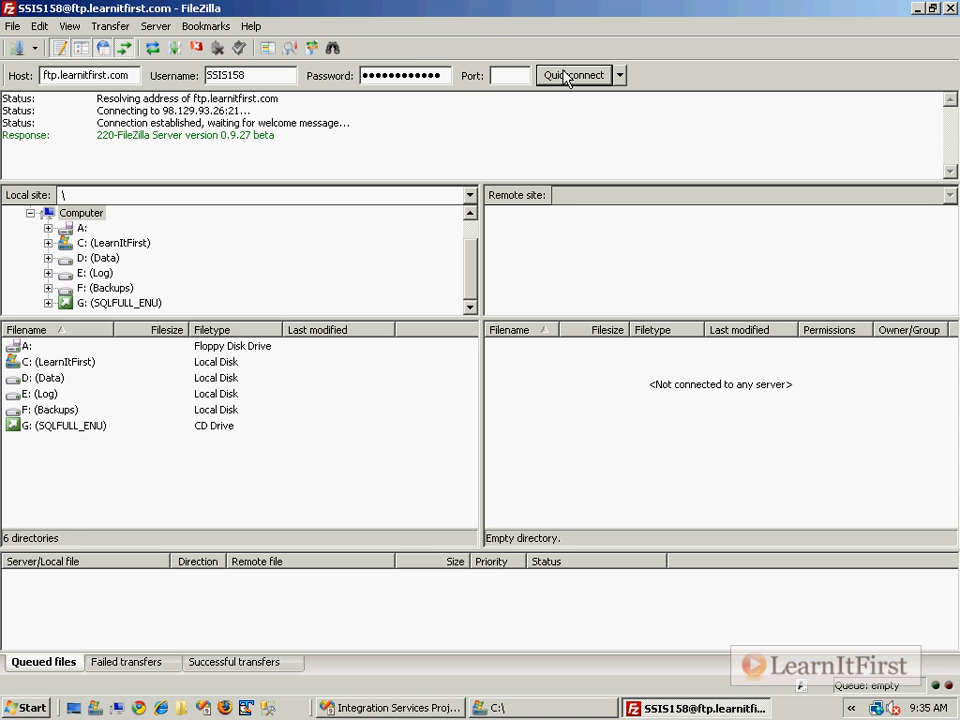
Open the Chapter6 folder on the FTP server, widen the Filename column to read the order files, and close FileZilla.
left_click_drag(481, 384, 343, 388)
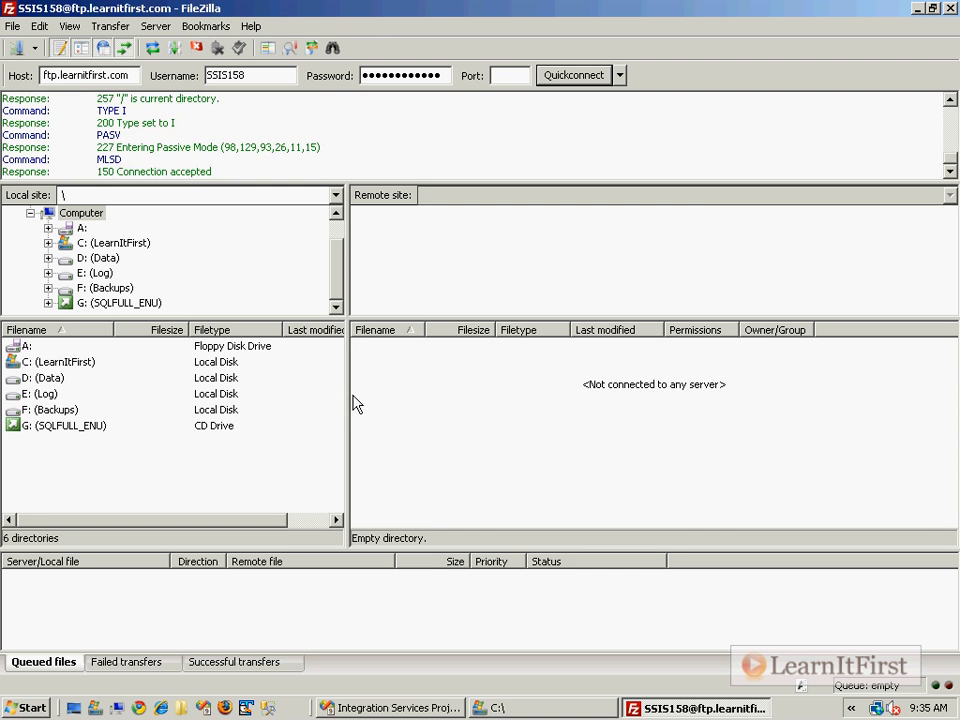
double_click(400, 394)
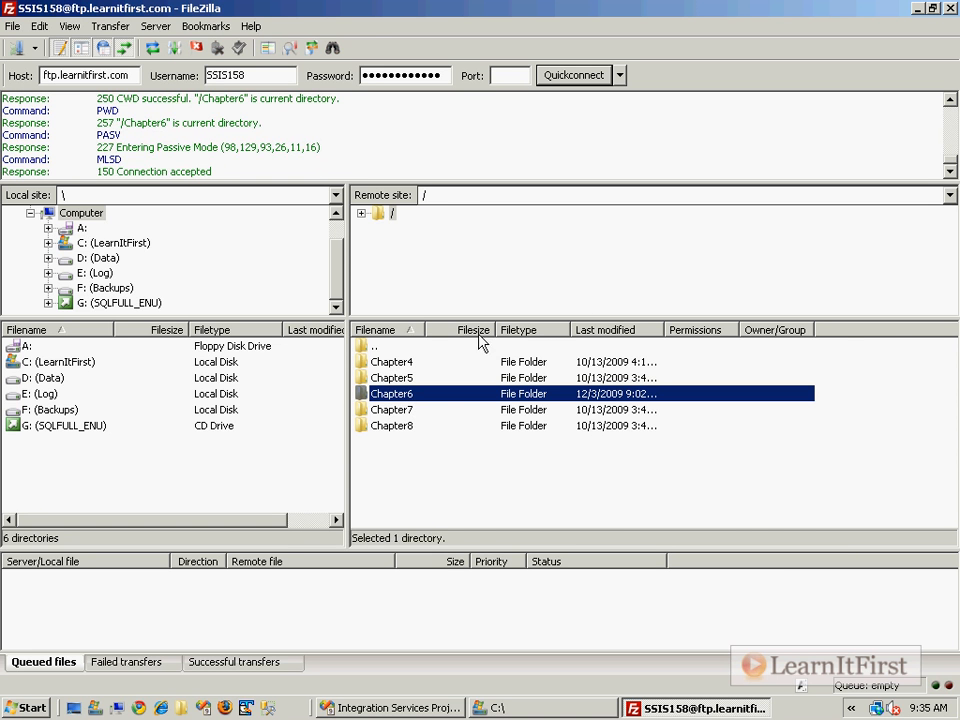
left_click_drag(429, 329, 607, 330)
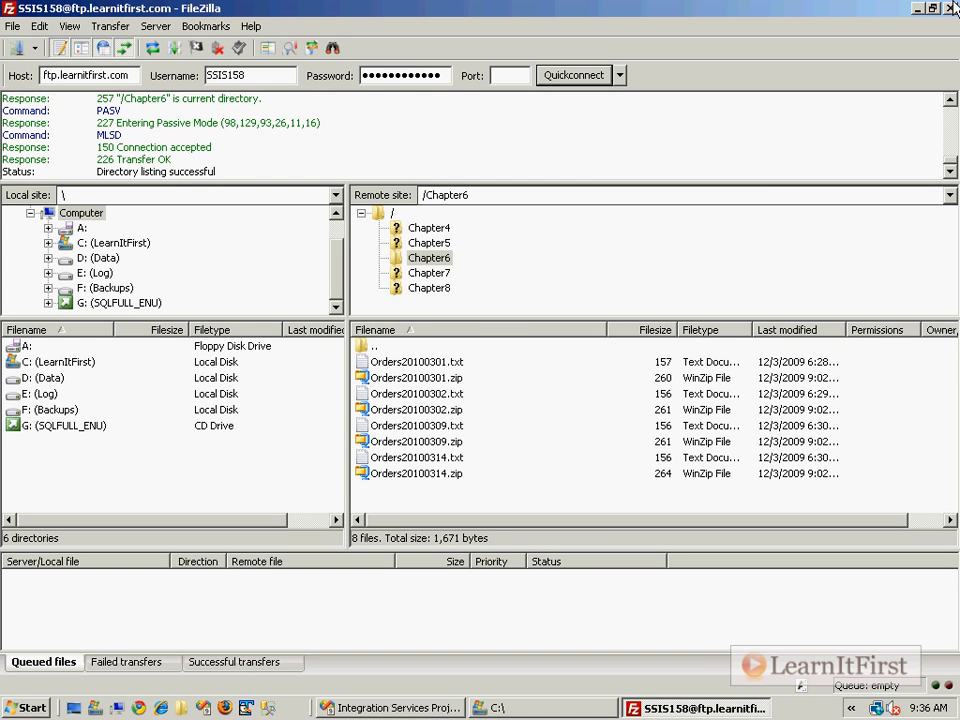
left_click(951, 8)
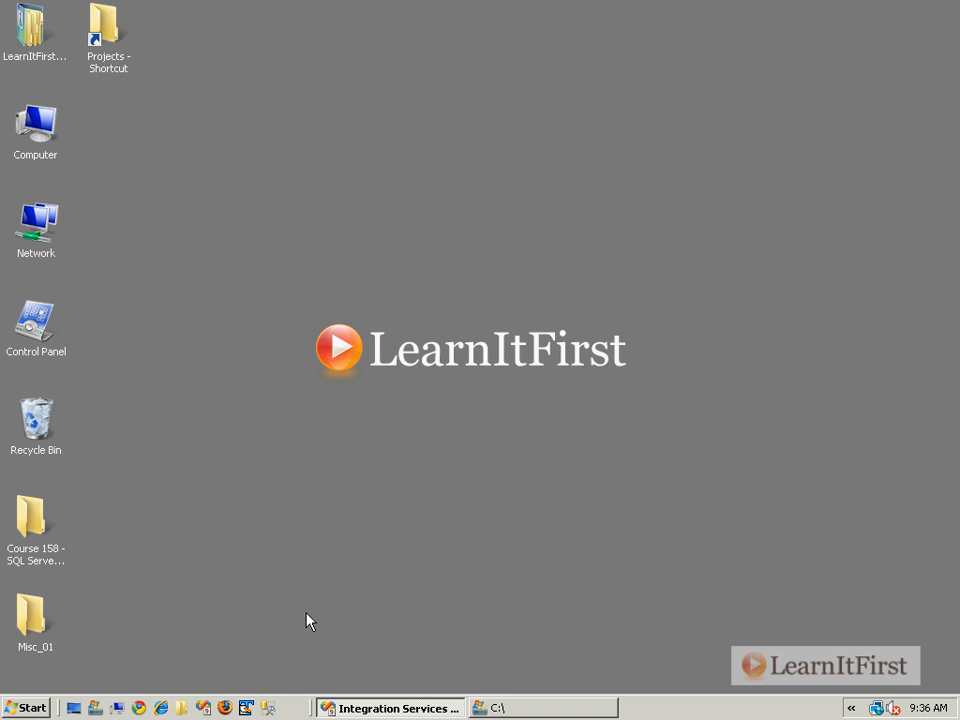
Switch to the Integration Services project in Visual Studio, narrow the docked side pane and save all files.
left_click(388, 707)
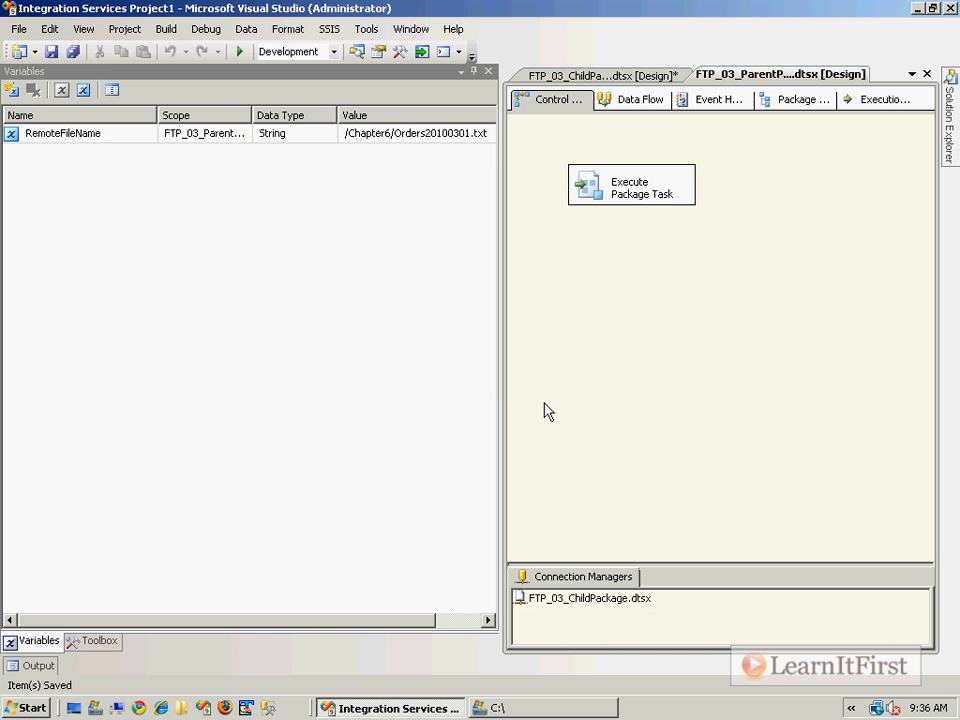
left_click(489, 72)
left_click_drag(498, 100, 180, 120)
left_click(375, 73)
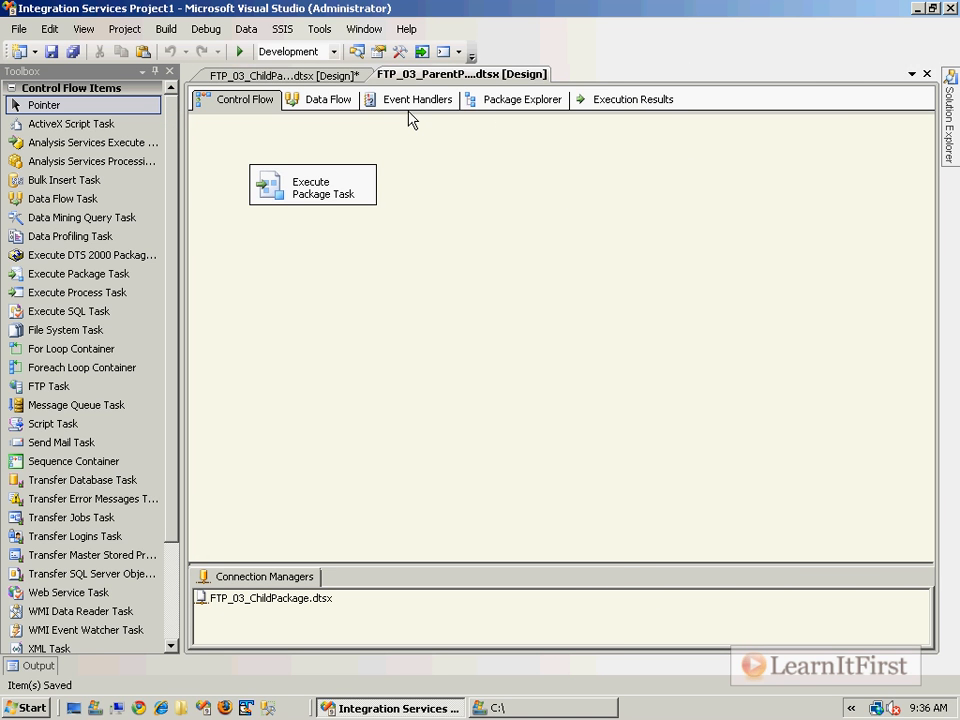
key("ctrl+shift+s")
Check the project's package list and display the variables of FTP_03_ParentPackage.dtsx.
left_click(951, 137)
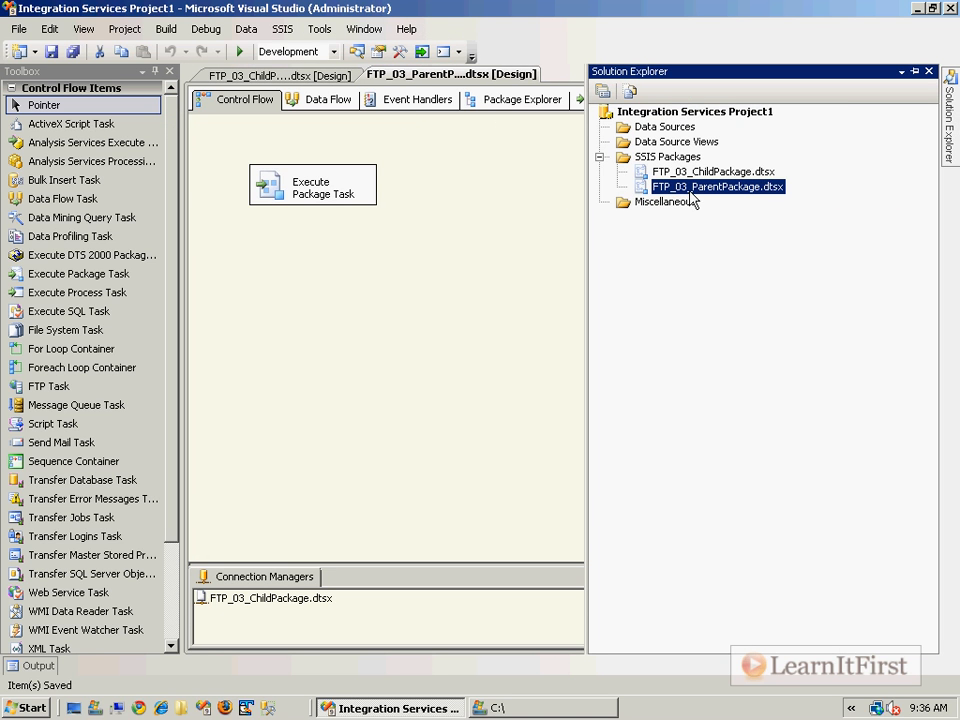
right_click(465, 205)
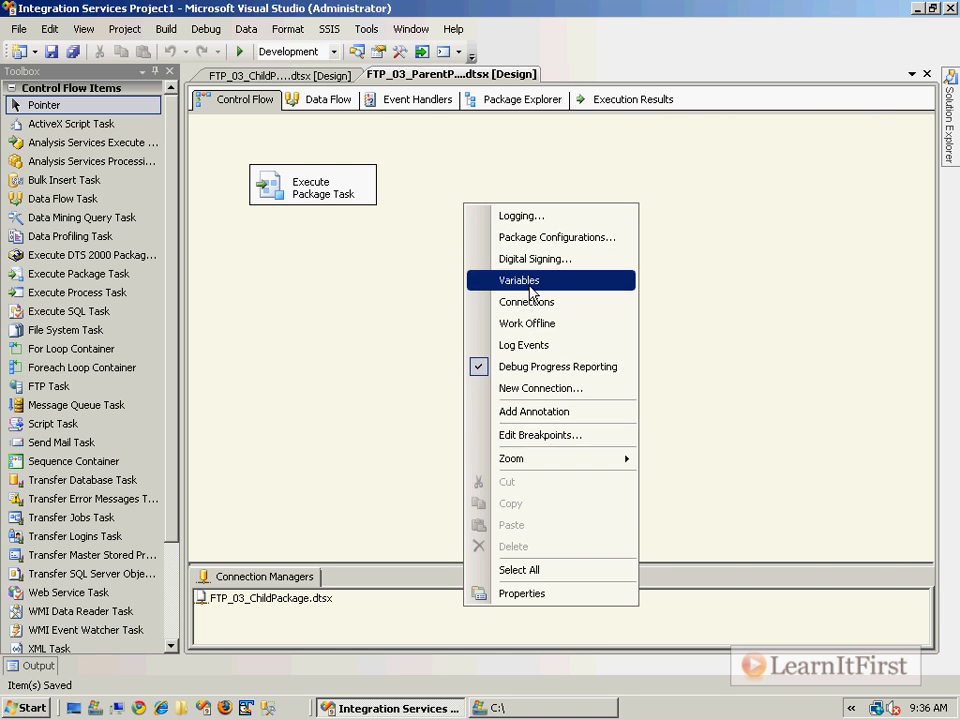
left_click(524, 281)
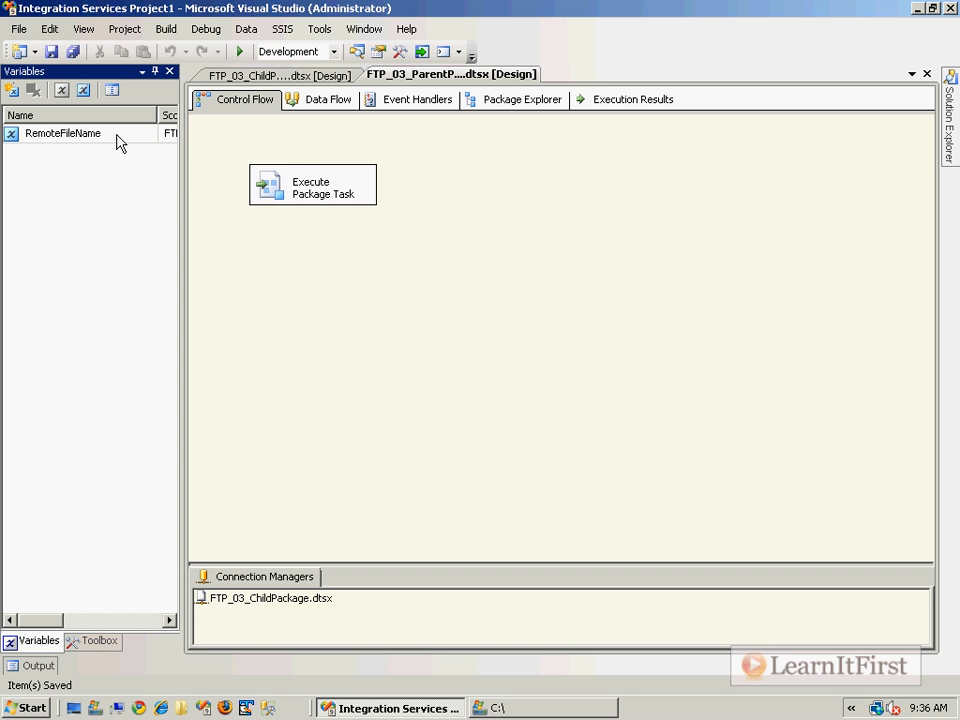
Review the parent package variable configuration of FTP_03_ChildPackage.dtsx, including its target property, and save the package.
left_click(264, 75)
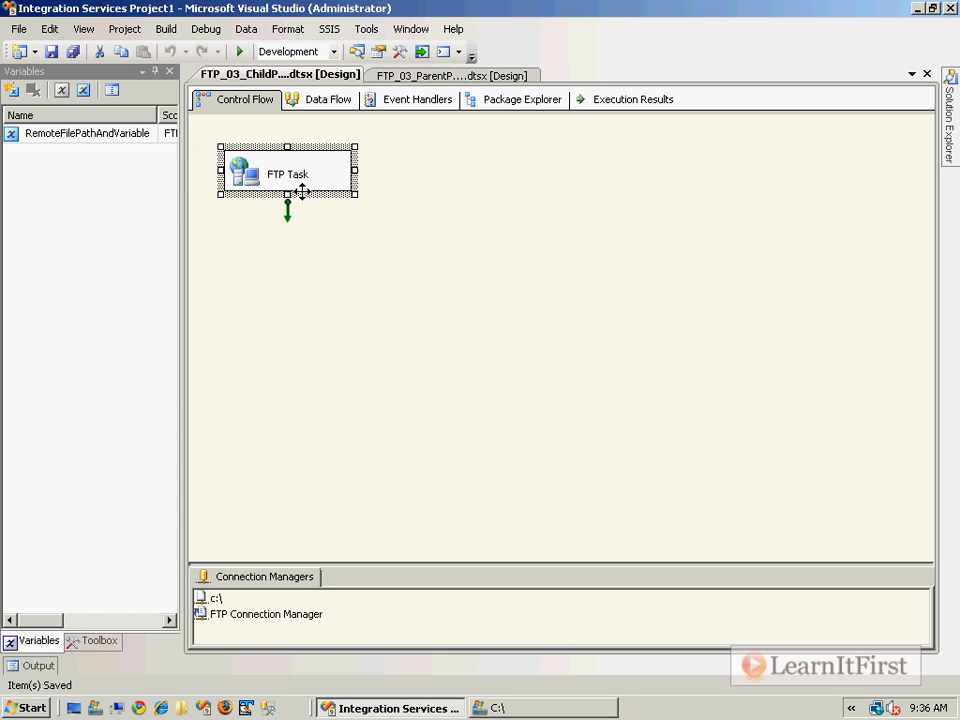
left_click(331, 29)
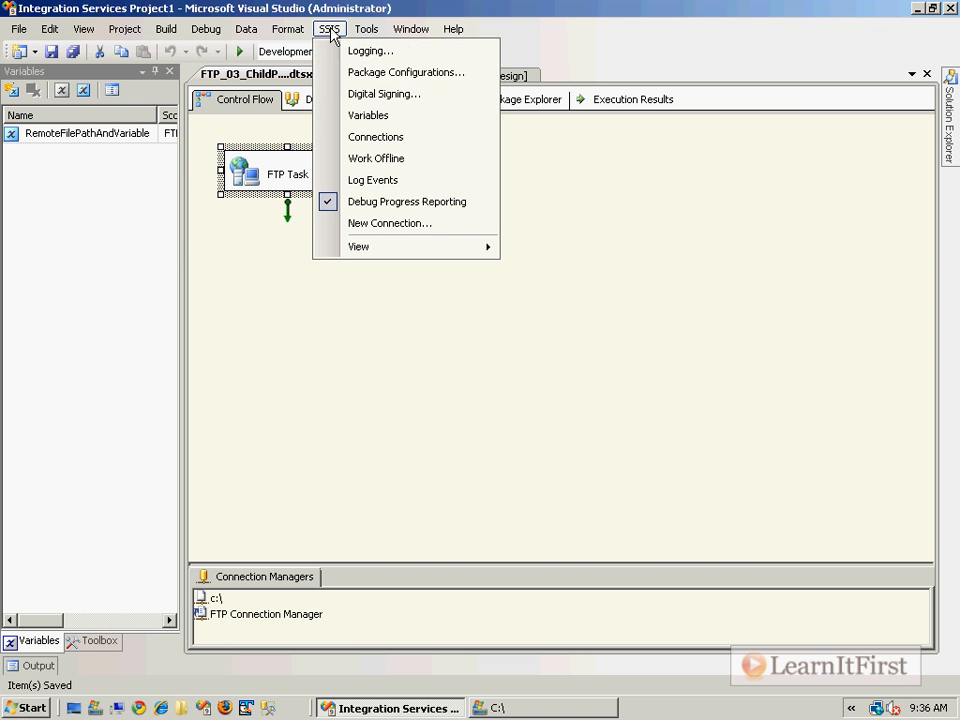
left_click(365, 80)
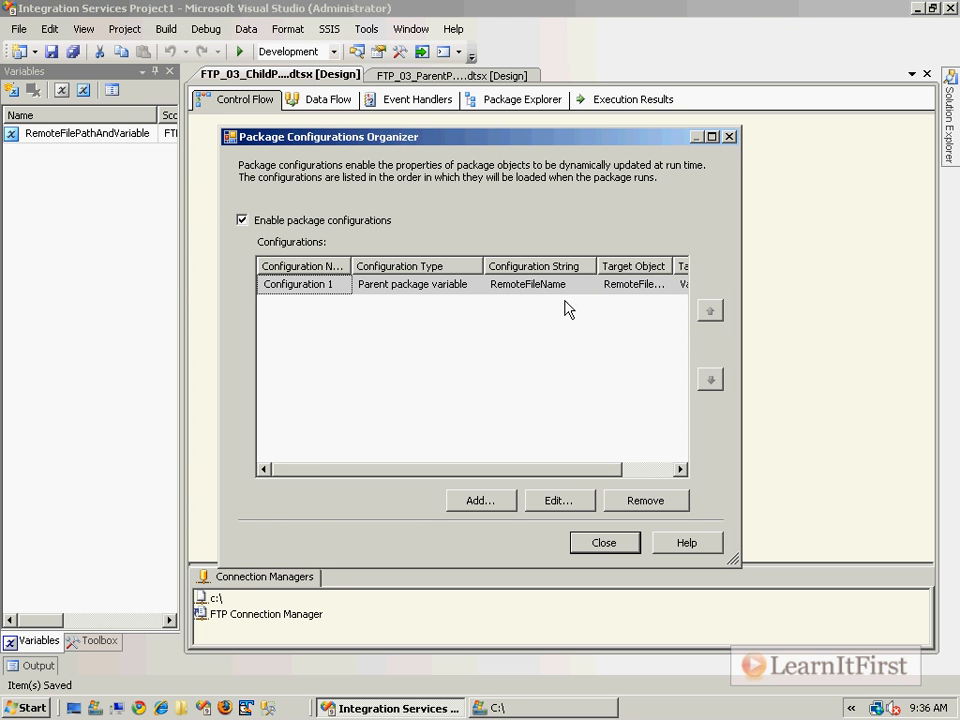
left_click_drag(578, 471, 674, 473)
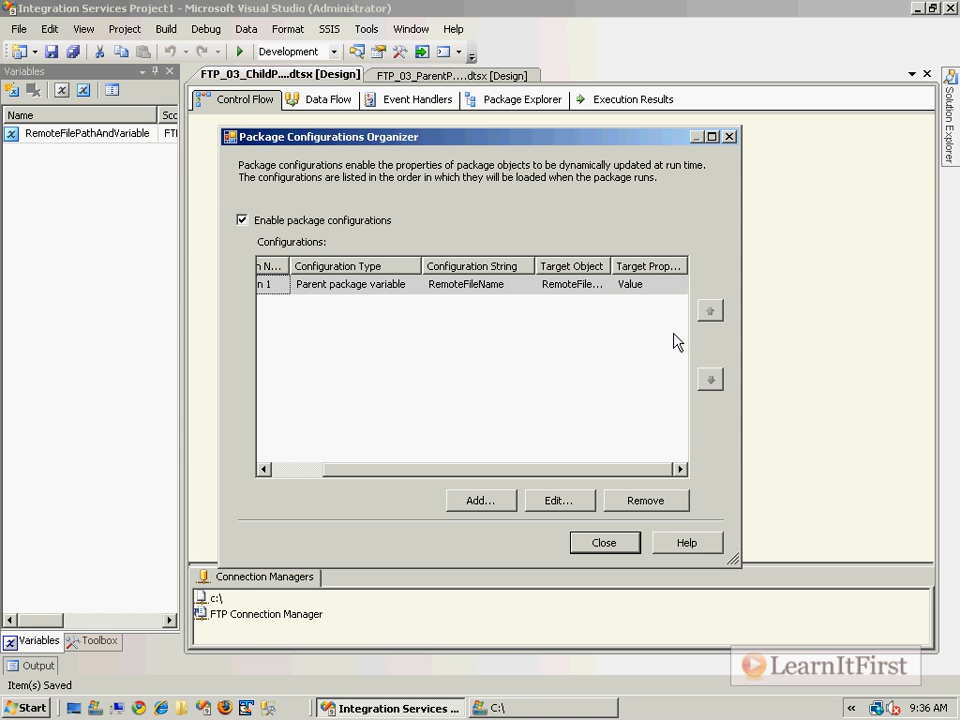
left_click(604, 545)
left_click(517, 356)
key("ctrl+s")
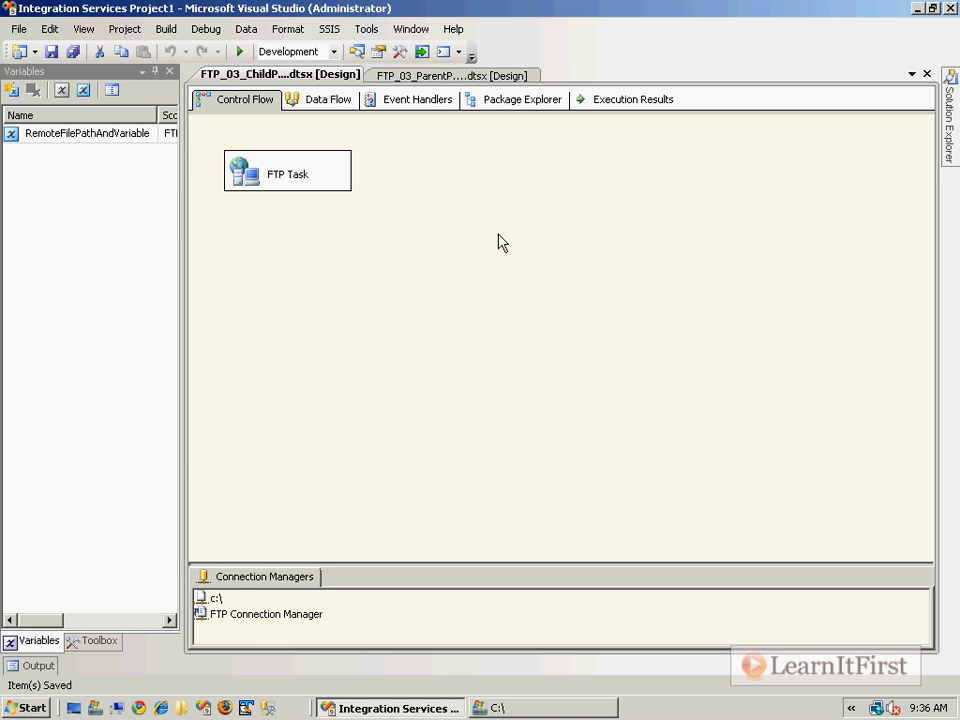
In FTP_03_ParentPackage.dtsx, widen the variables list and set the RemoteFileName value to /Chapter6/Orders20100301.zip.
left_click(242, 80)
left_click(452, 76)
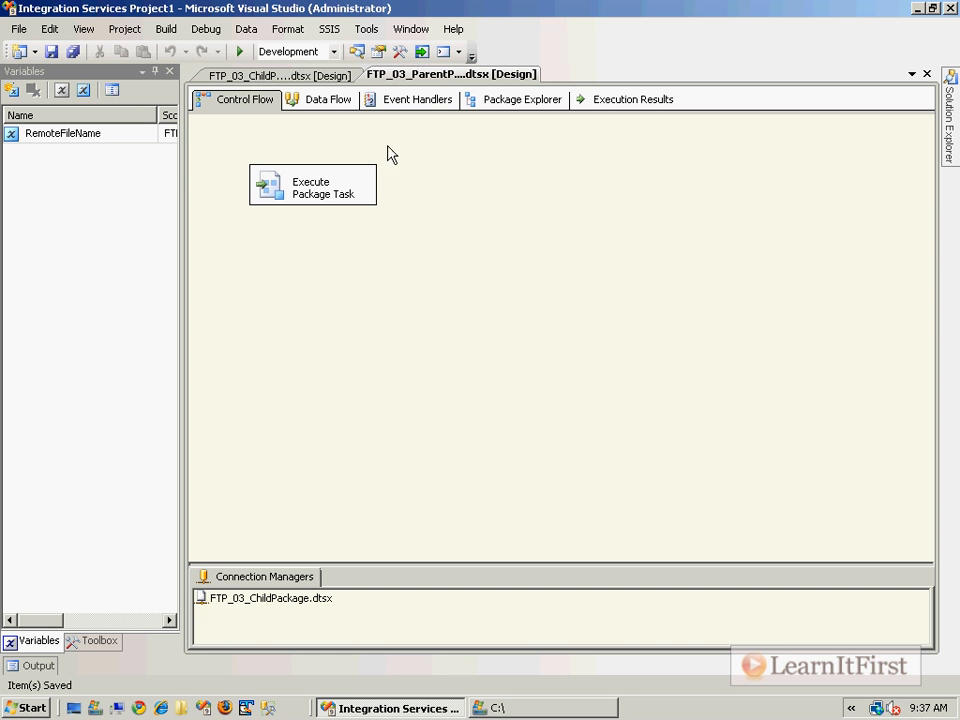
double_click(100, 134)
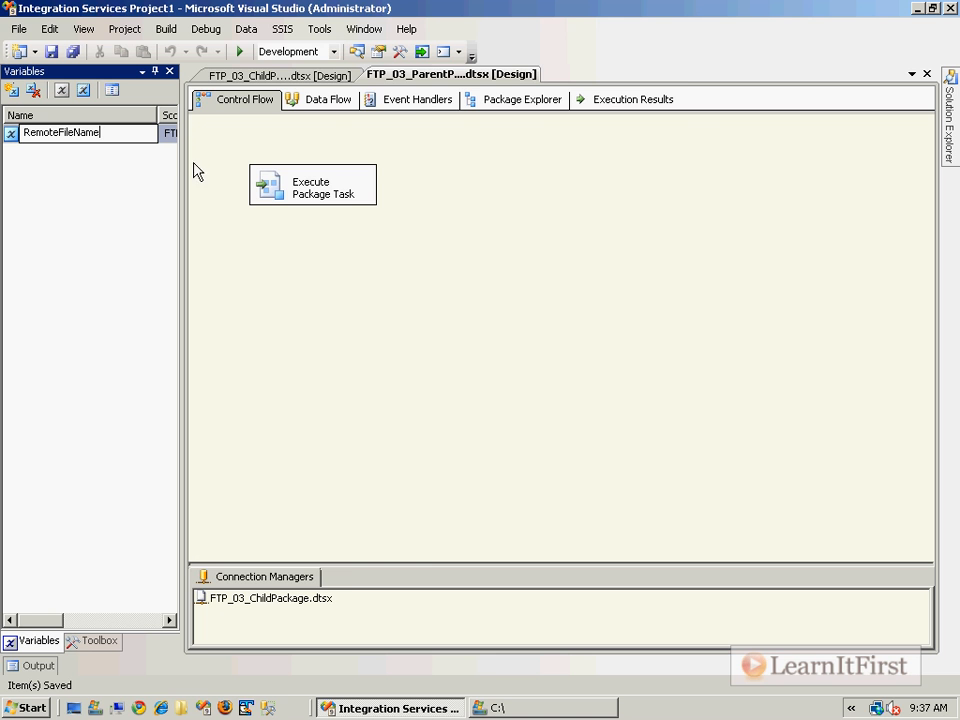
left_click_drag(181, 176, 512, 170)
left_click(452, 138)
left_click(488, 134)
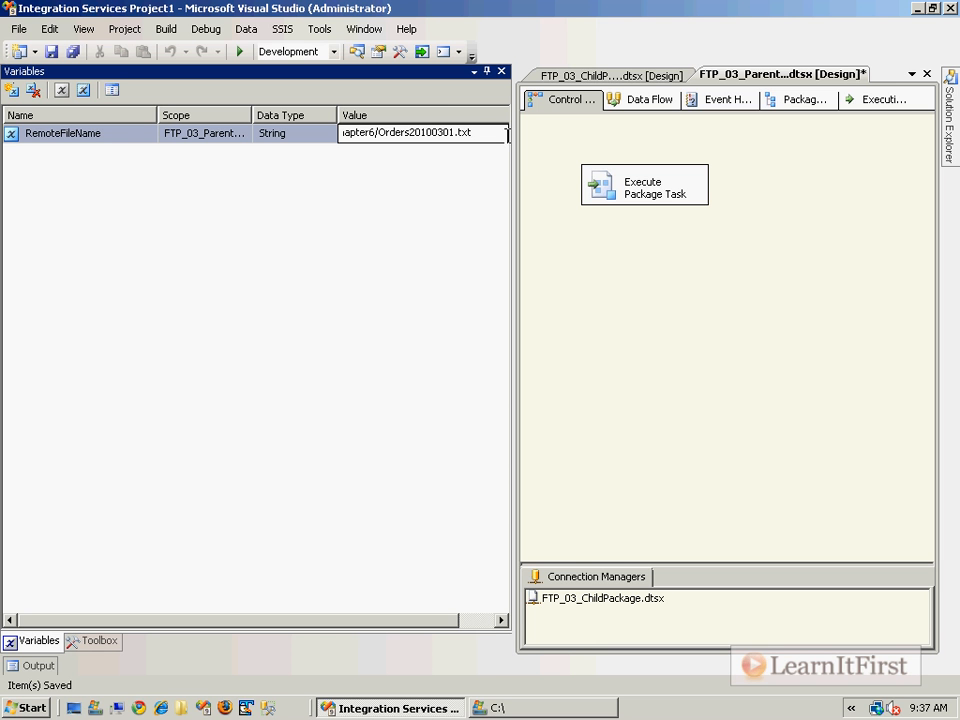
type("zip")
key("Return")
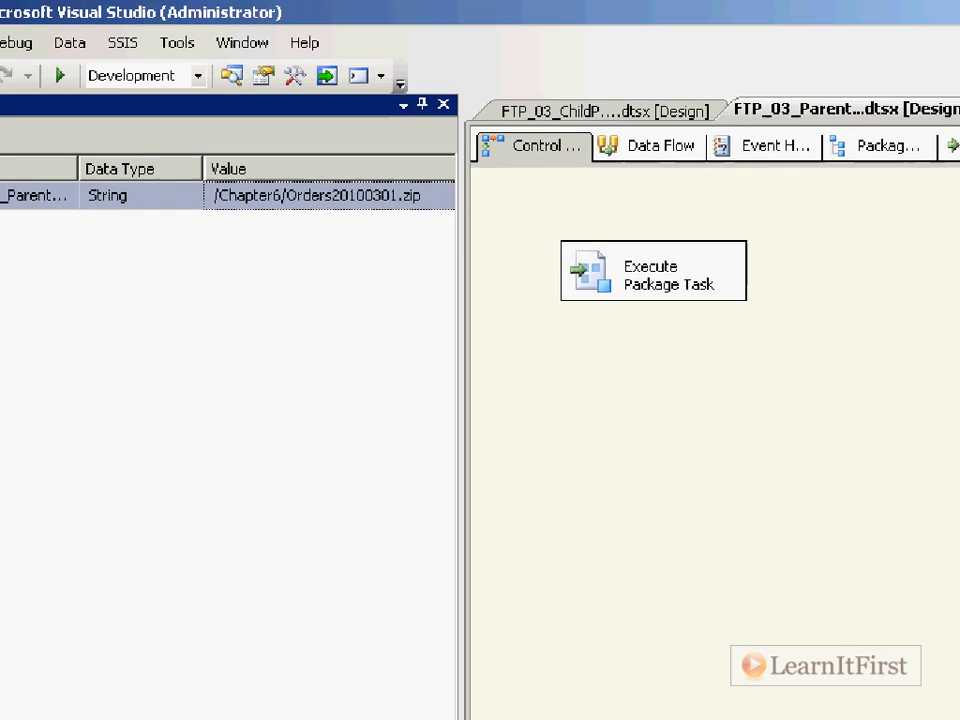
left_click_drag(475, 147, 489, 147)
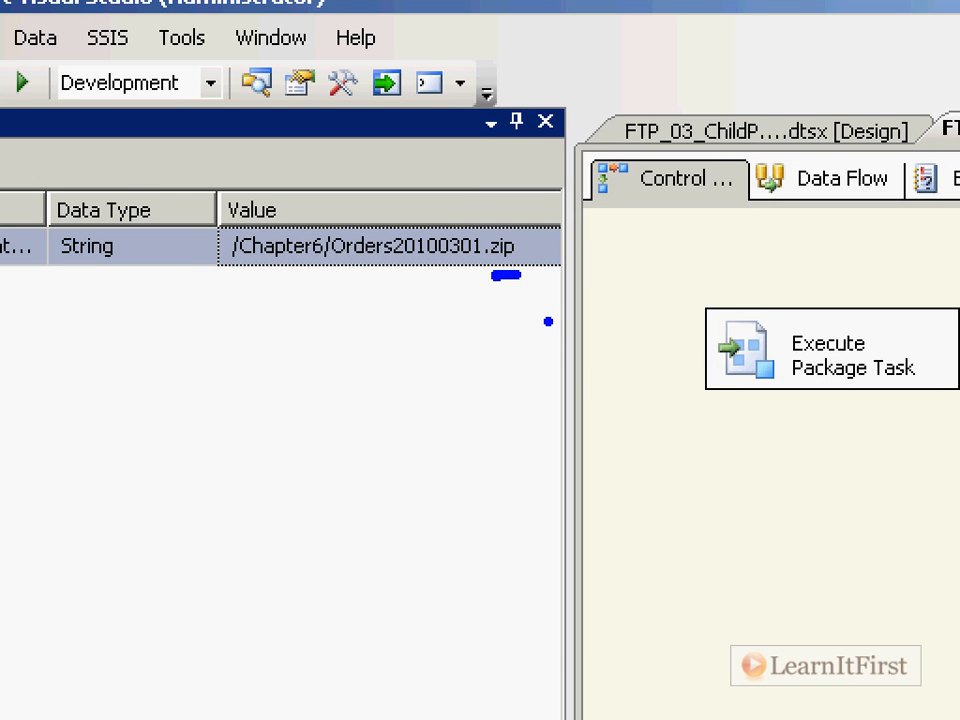
Delete Orders20100301.txt and Orders20100301.zip from the C:\ folder.
left_click(508, 706)
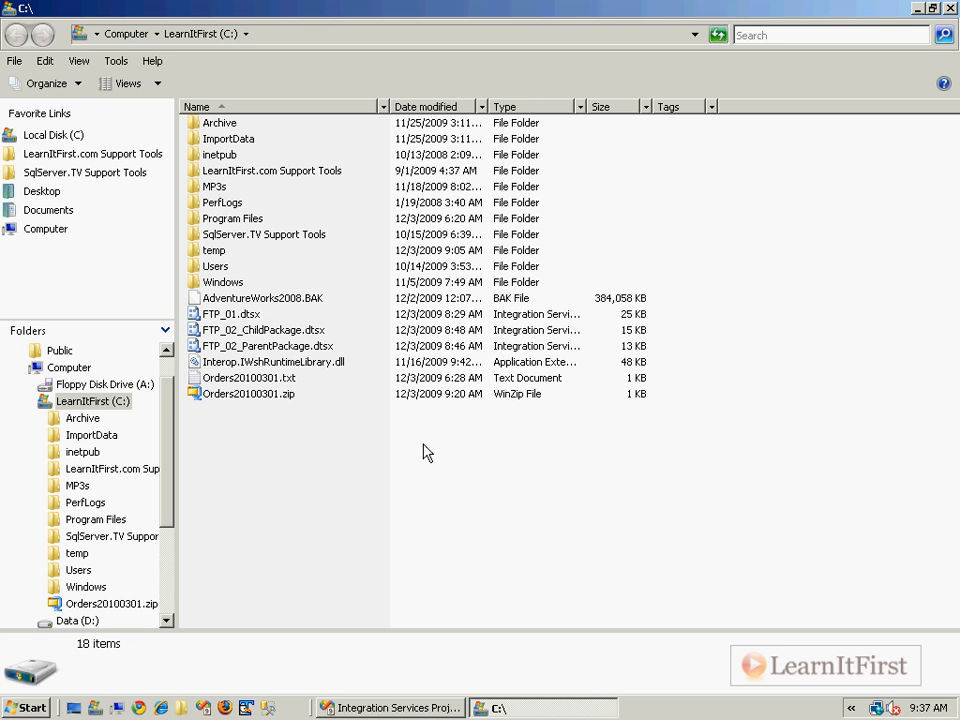
left_click_drag(364, 429, 276, 380)
right_click(275, 380)
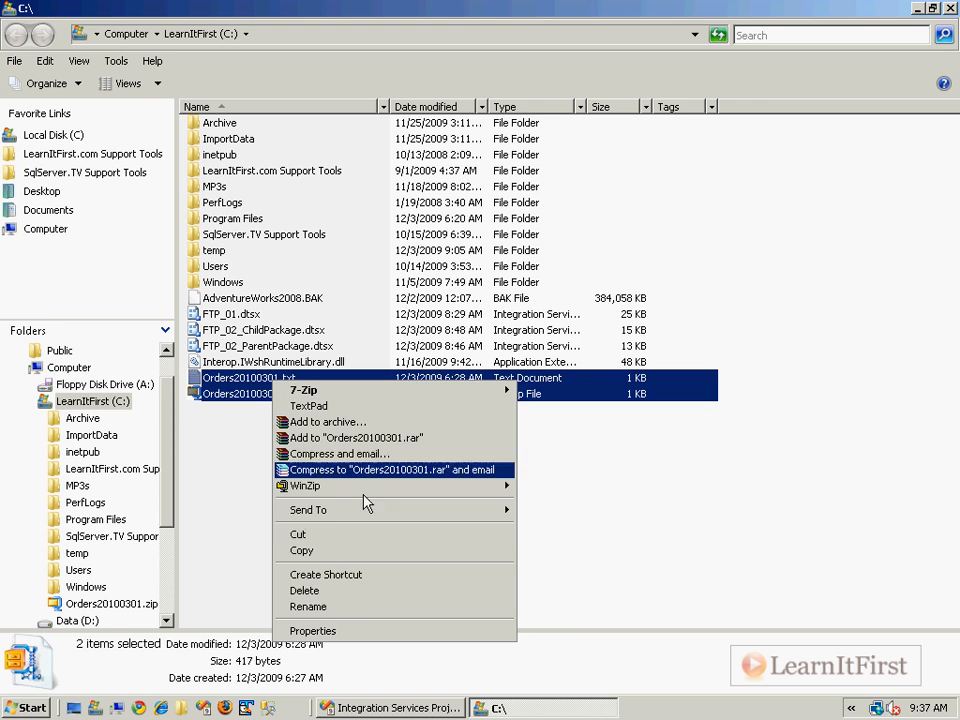
left_click(356, 605)
left_click(553, 370)
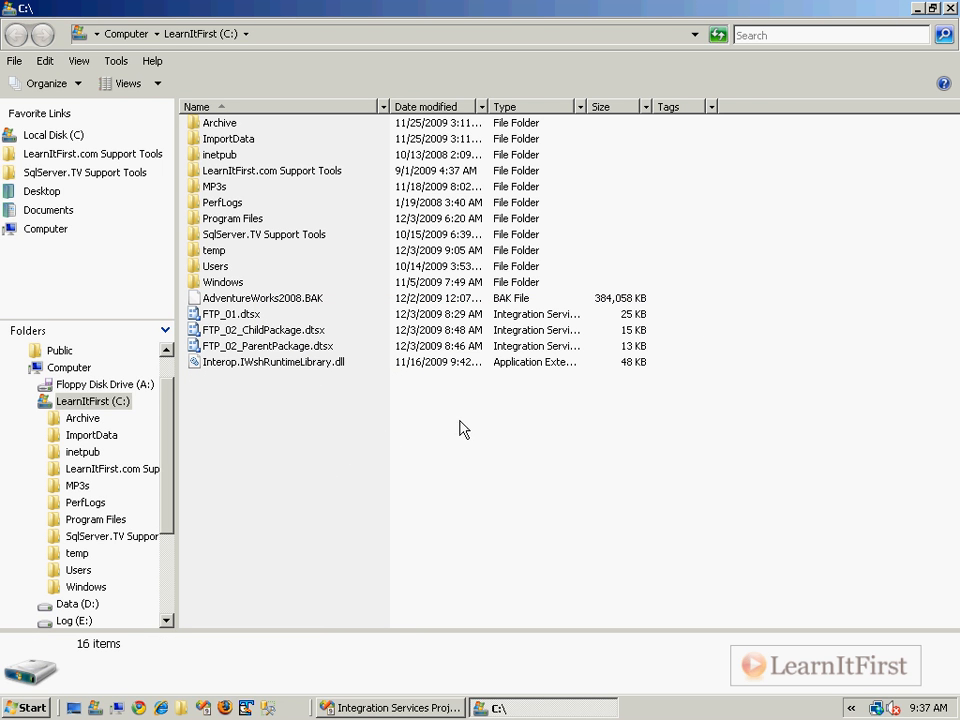
Execute FTP_03_ParentPackage.dtsx from the Visual Studio project and return to design mode.
left_click(399, 707)
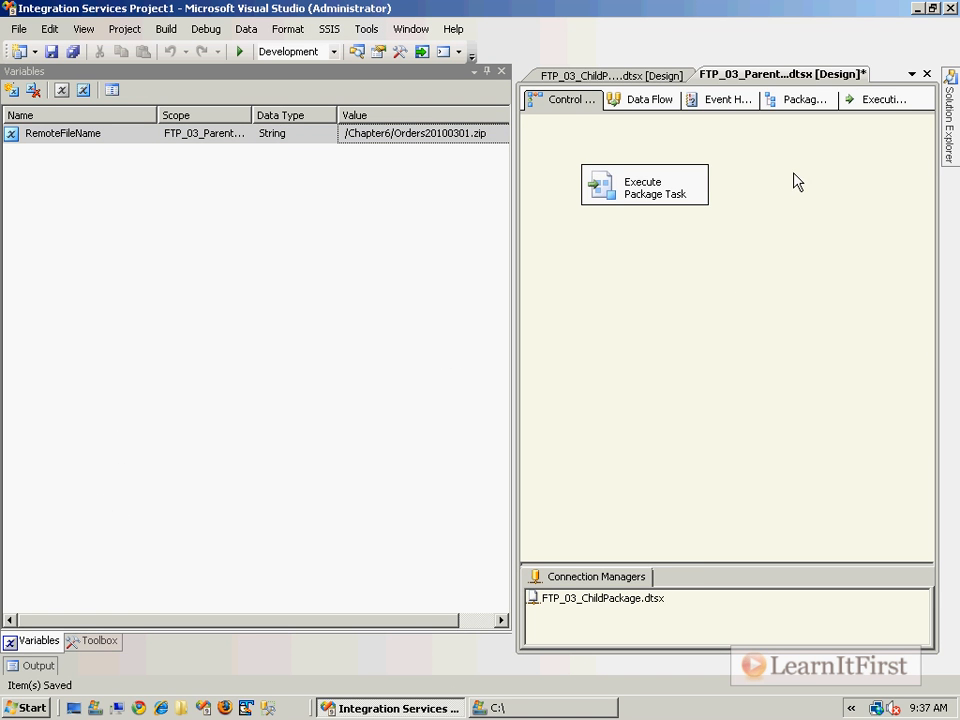
mouse_move(953, 155)
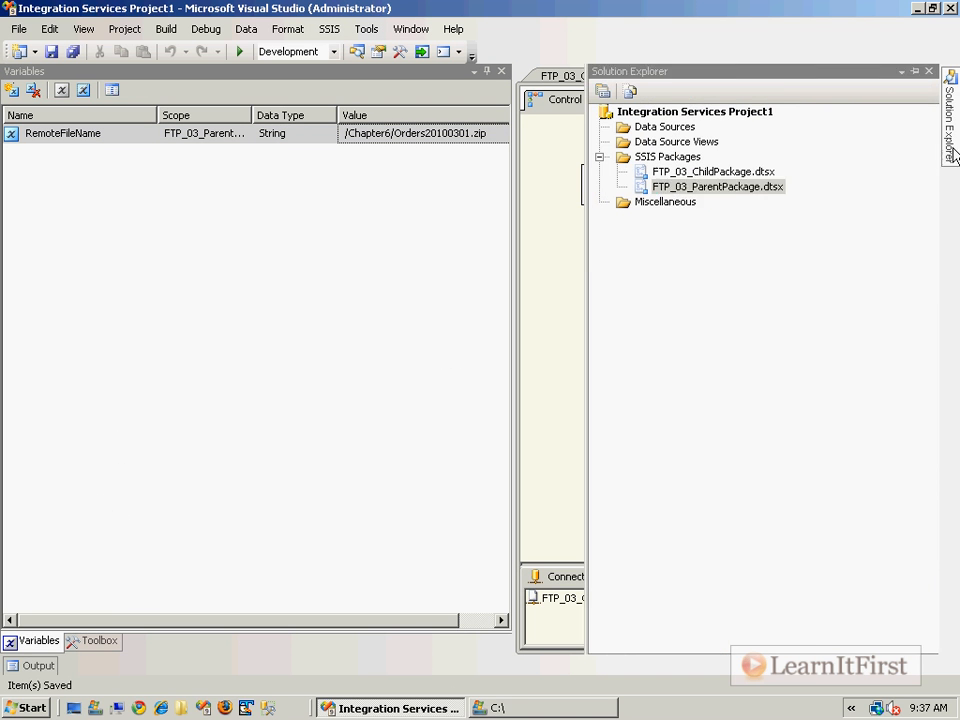
right_click(778, 192)
left_click(850, 222)
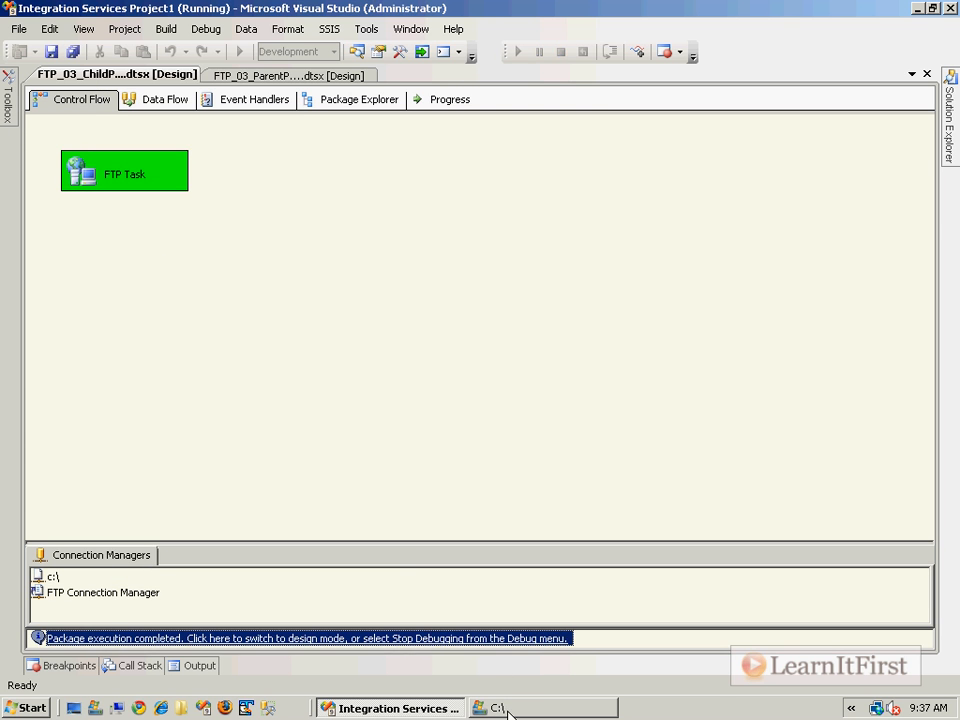
left_click(422, 638)
Check the C:\ folder for the downloaded Orders20100301.zip file.
left_click(535, 708)
left_click(270, 378)
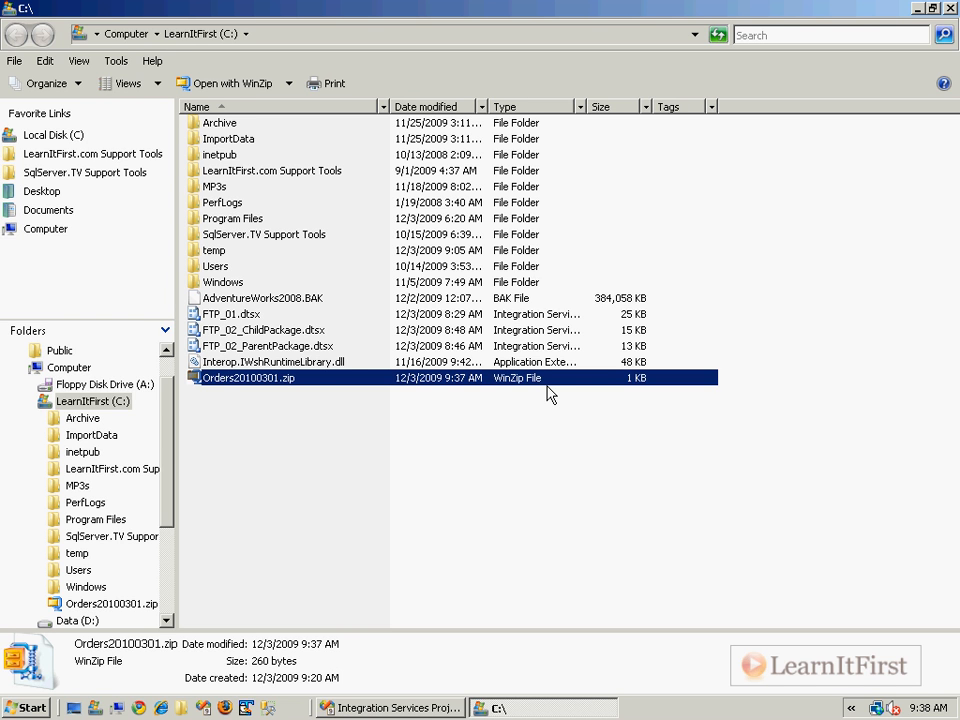
left_click(227, 708)
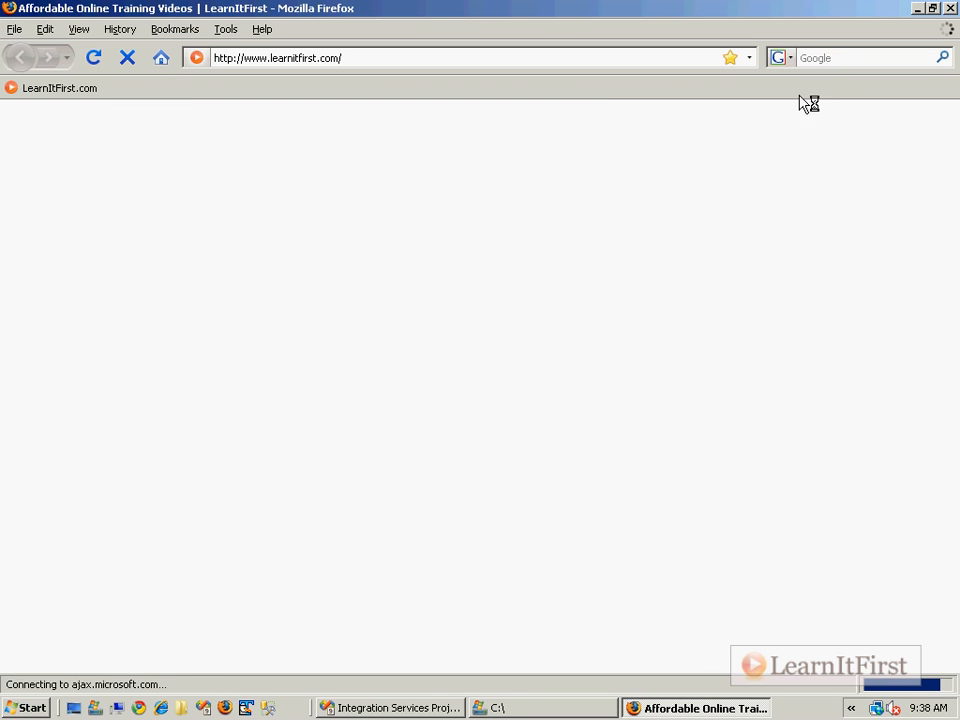
type("7-zip")
key("Return")
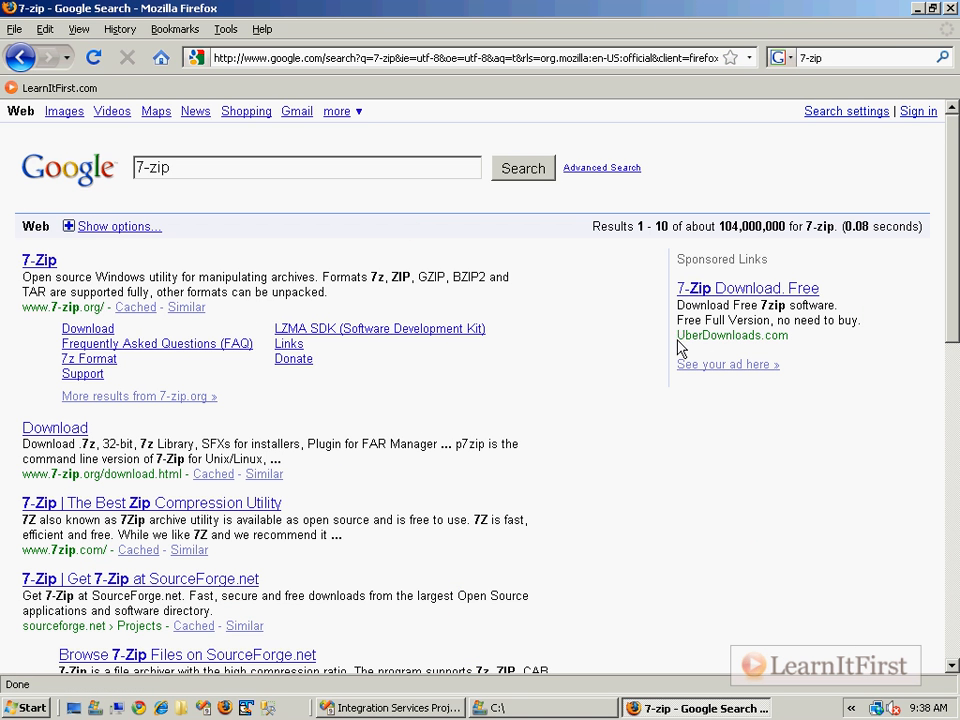
left_click_drag(676, 334, 818, 370)
left_click(26, 279)
left_click_drag(24, 307, 101, 309)
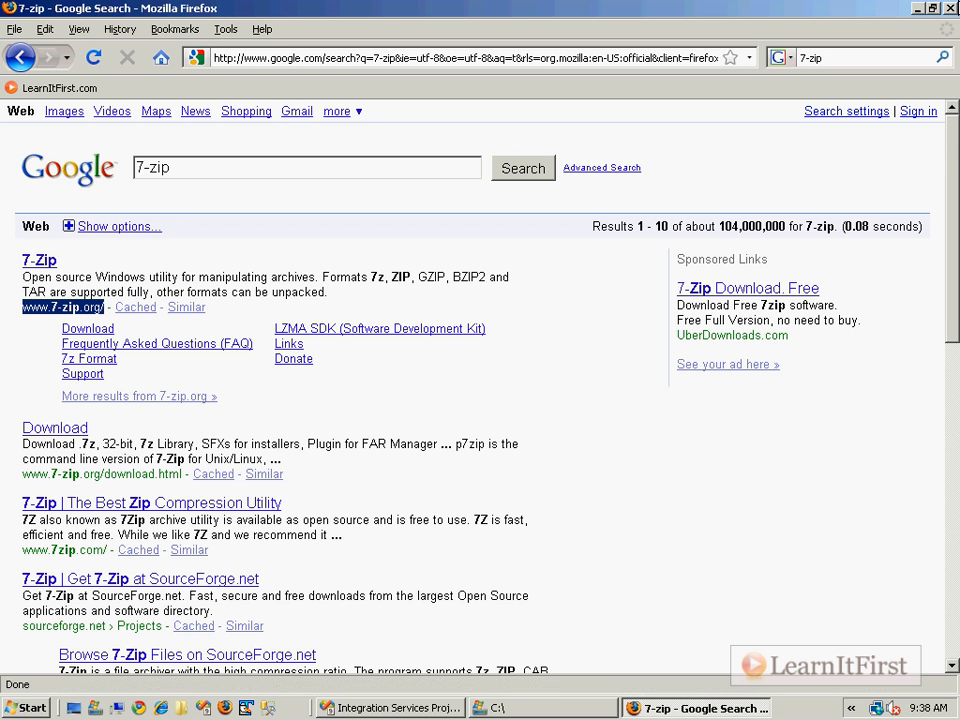
key("alt+Tab")
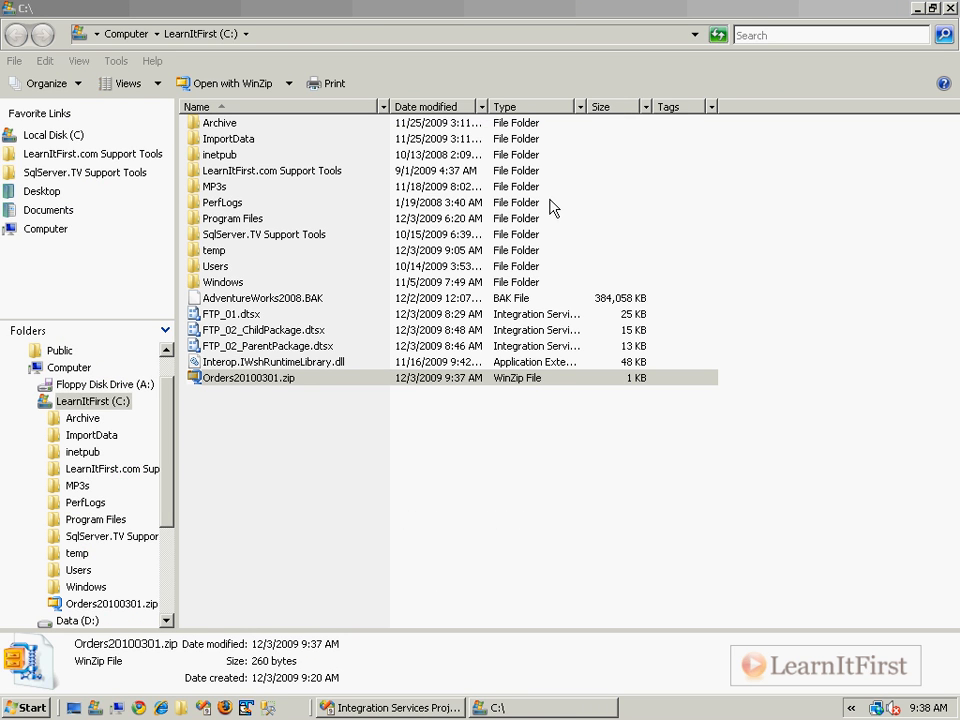
left_click(948, 5)
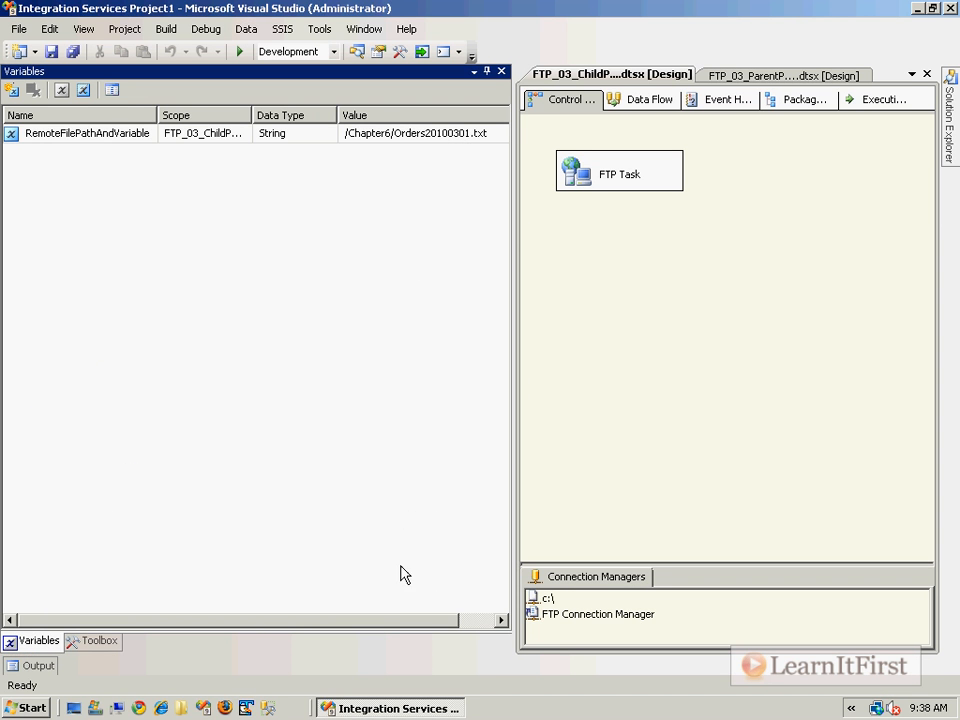
Open a command prompt by running cmd.
left_click(50, 708)
left_click(283, 405)
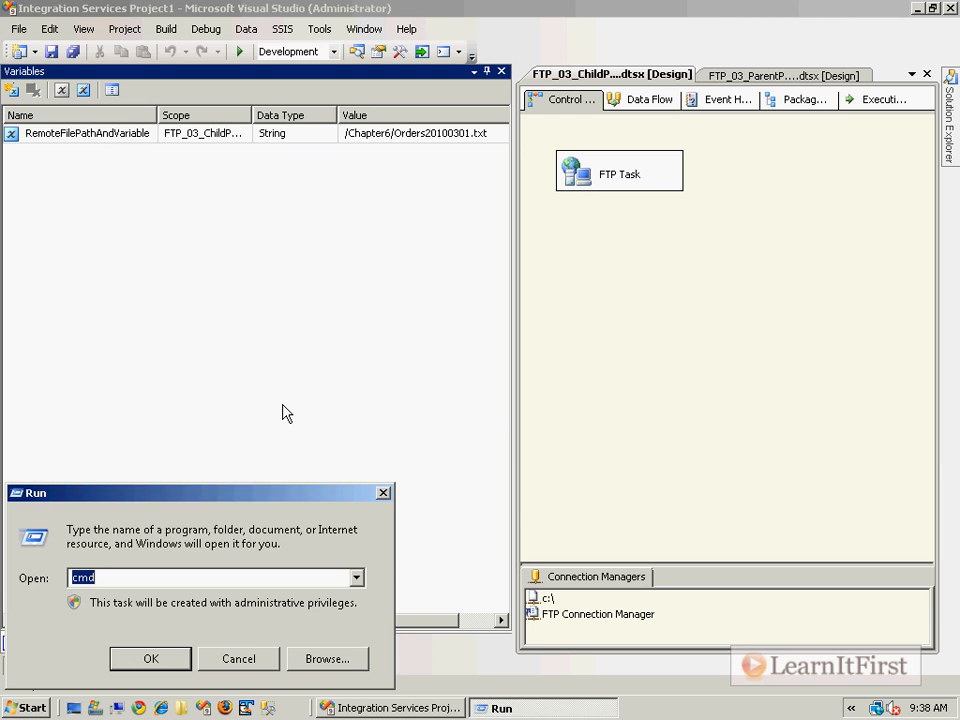
type("cmd")
key("Return")
Change the command prompt's current directory to c:\Program Files.
type("cd ")
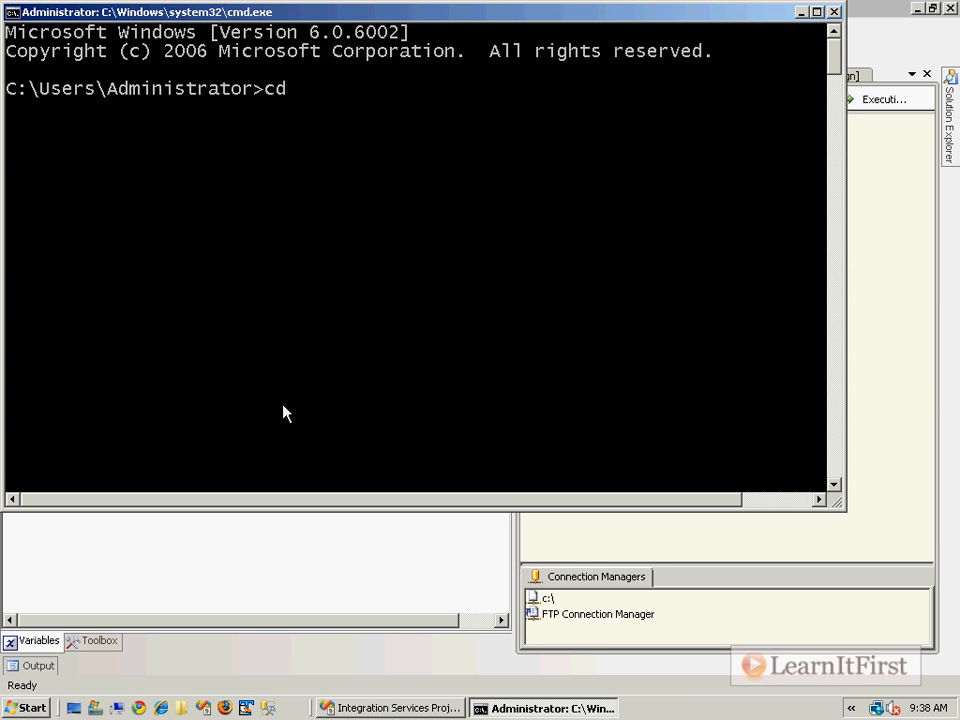
type("c:\\Prto")
key("Tab")
key("Tab")
key("Tab")
key("Tab")
key("Tab")
key("Tab")
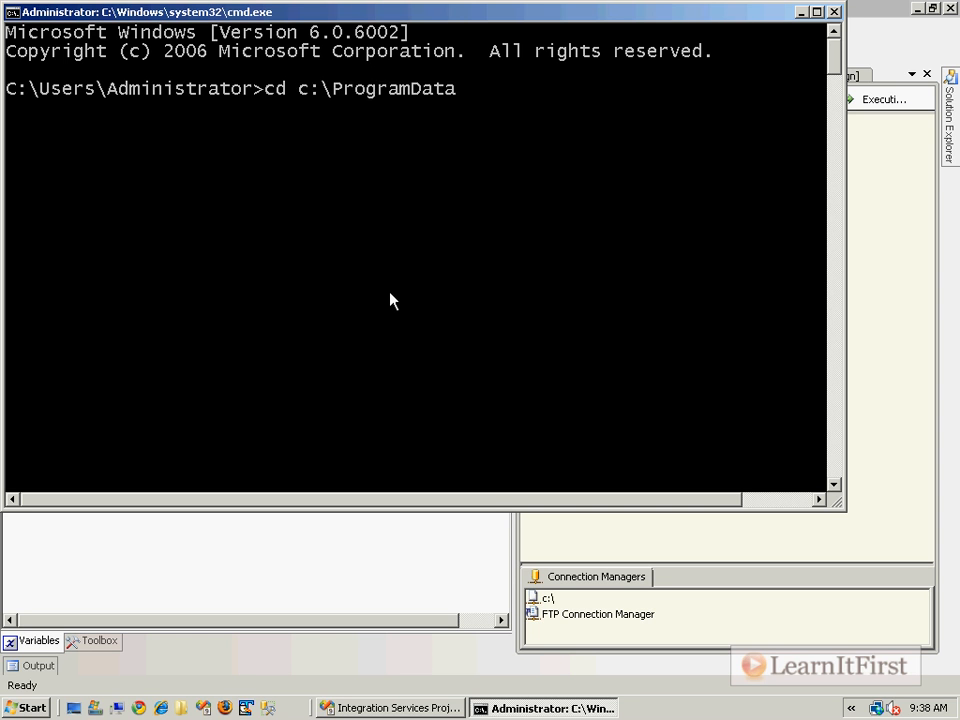
key("Tab")
key("Tab")
key("Tab")
key("Tab")
key("Tab")
key("Tab")
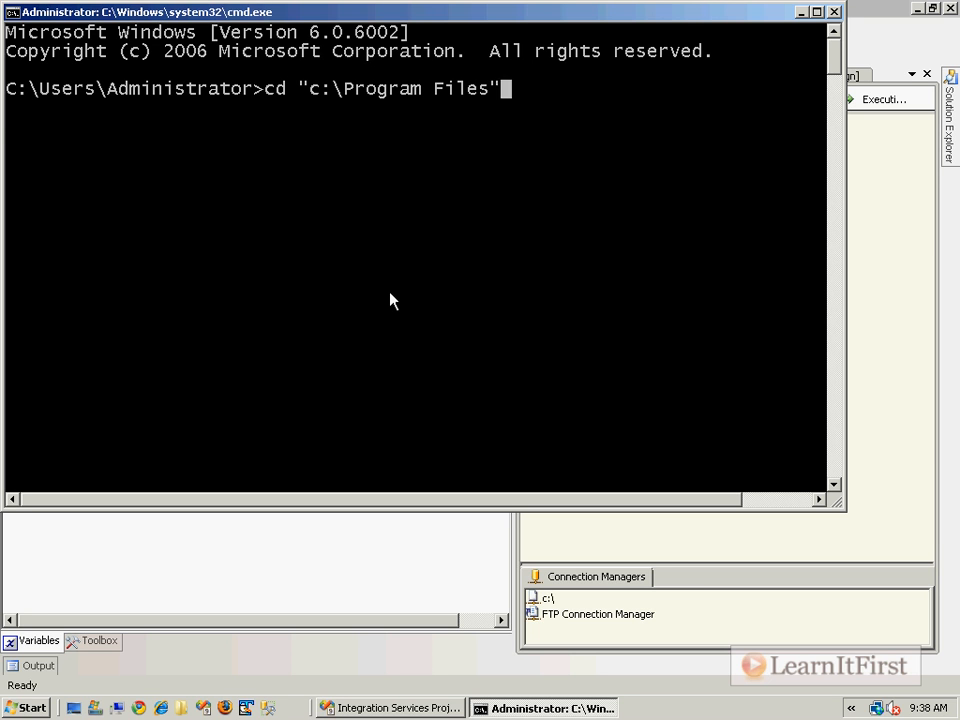
key("Return")
Move into the 7-Zip subfolder at the command prompt.
type("cd 7")
key("Tab")
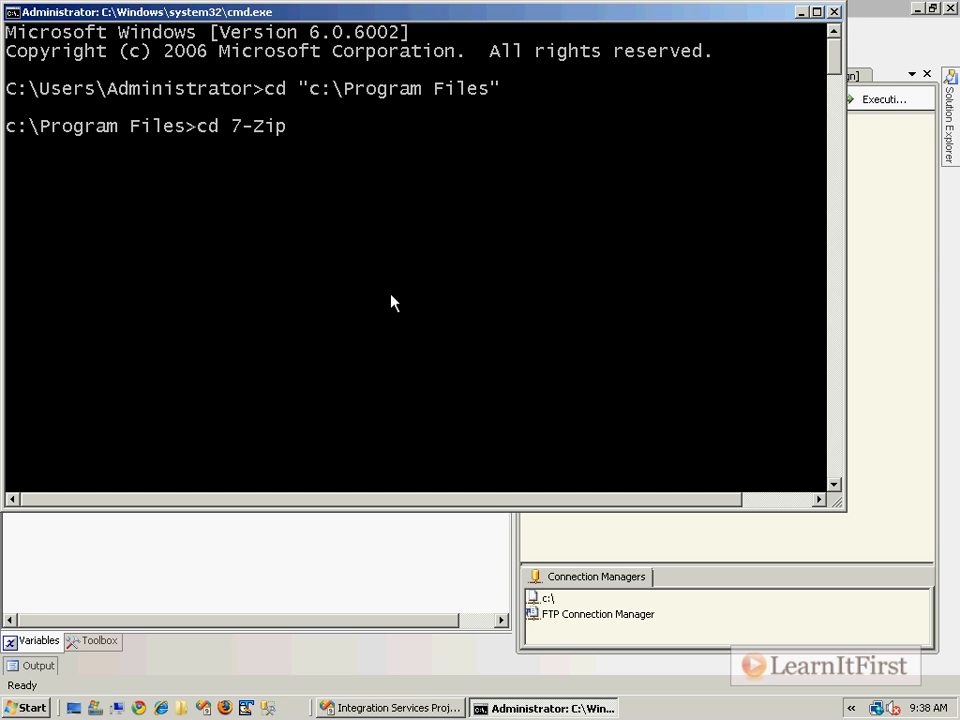
key("Return")
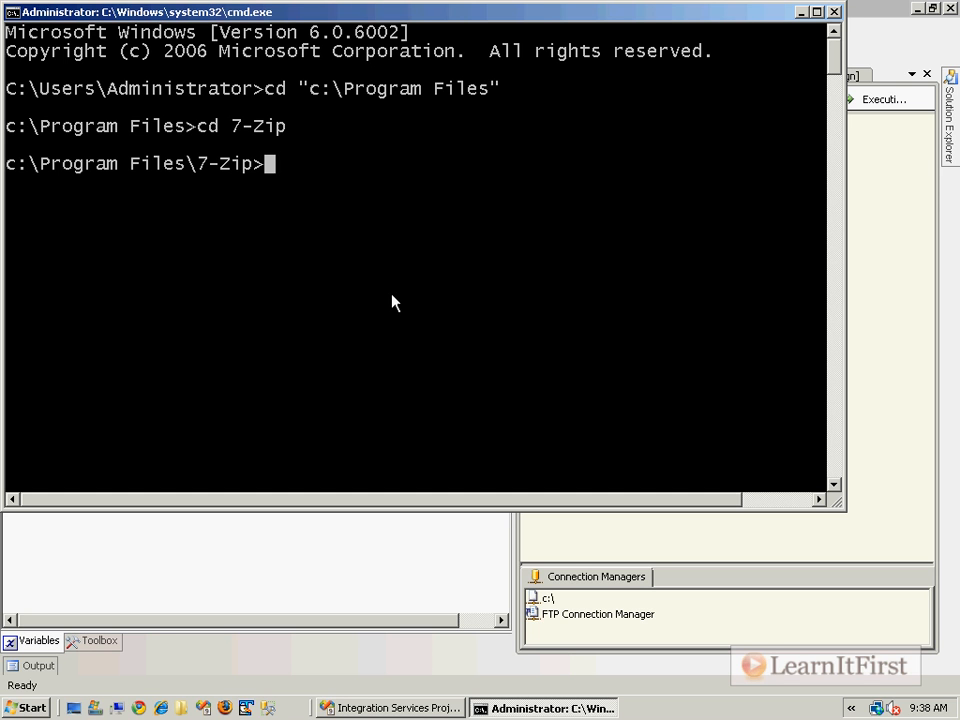
Display the 7z command-line help, review the extract command and the output directory switch, and close the command prompt.
type("7z -?")
key("Return")
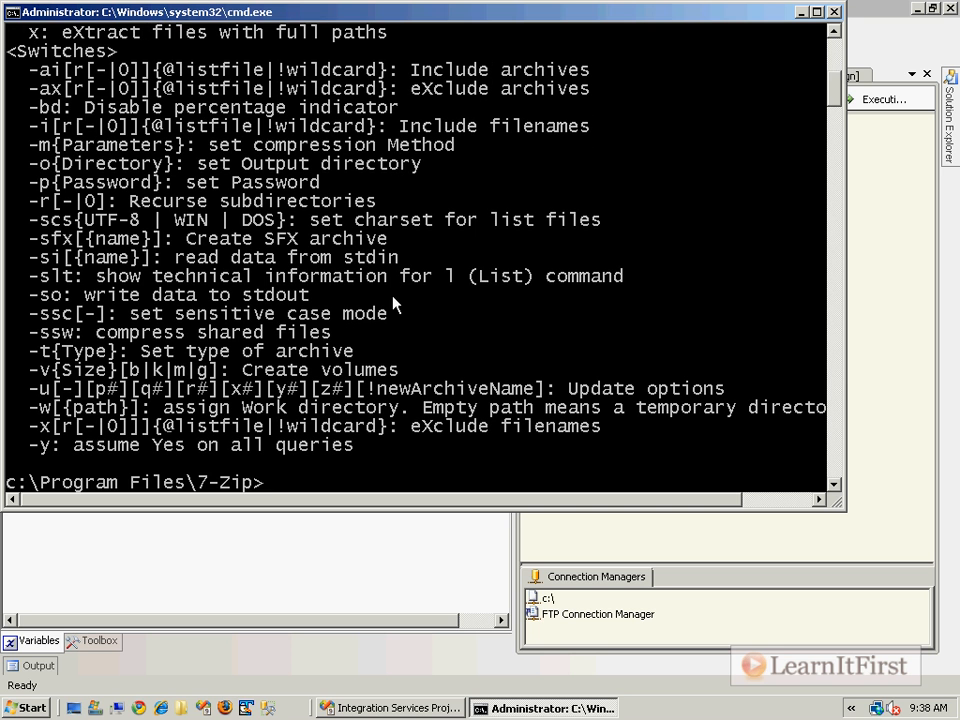
scroll(388, 370, "up", 5)
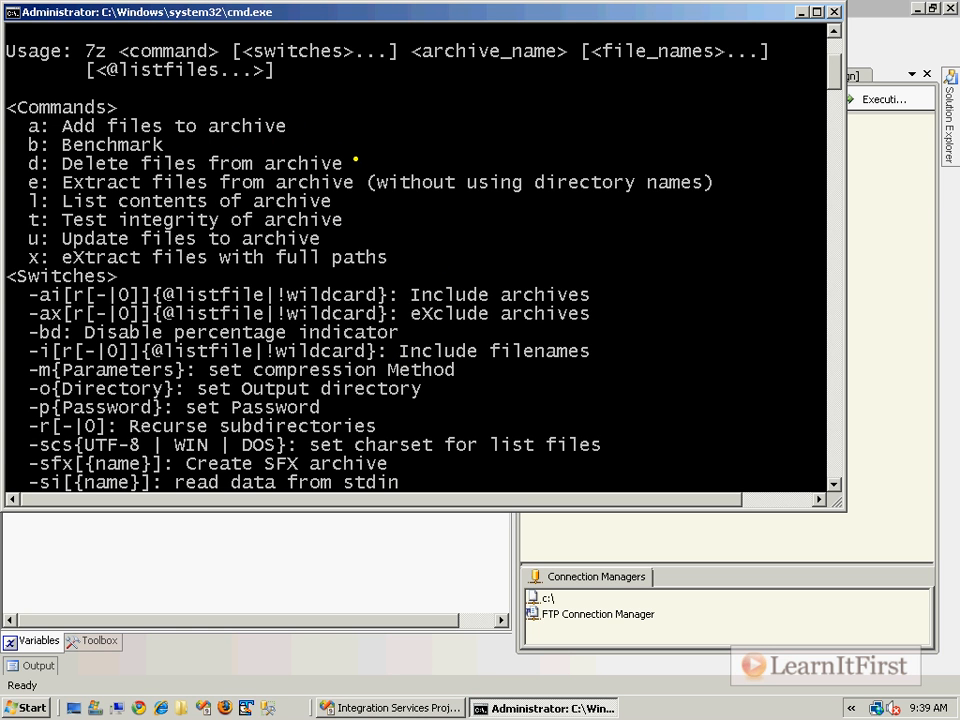
left_click_drag(21, 172, 558, 189)
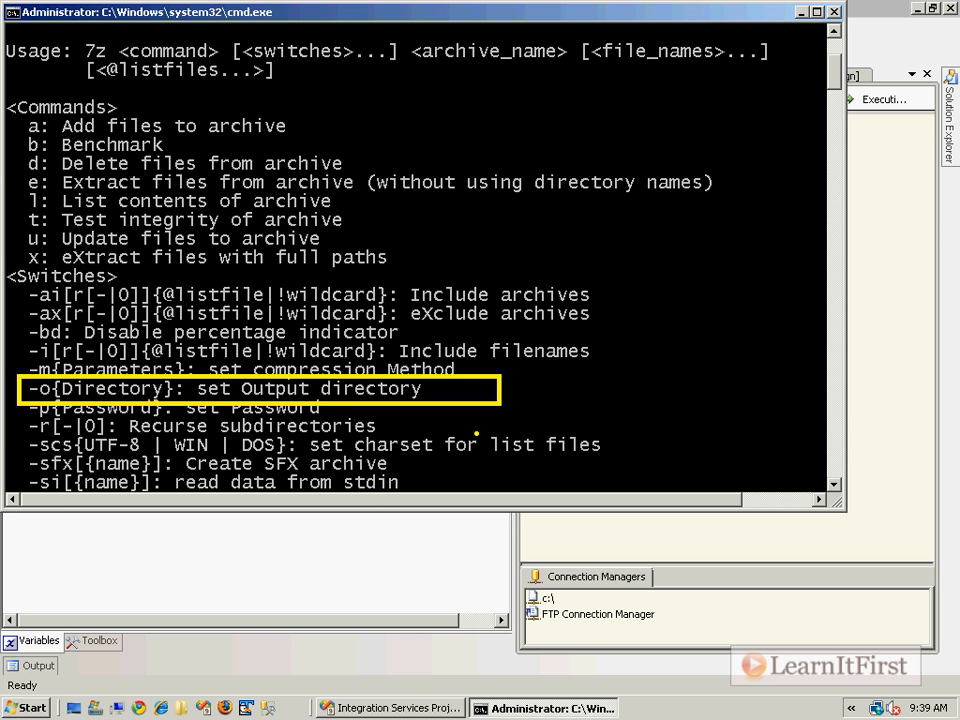
left_click(831, 12)
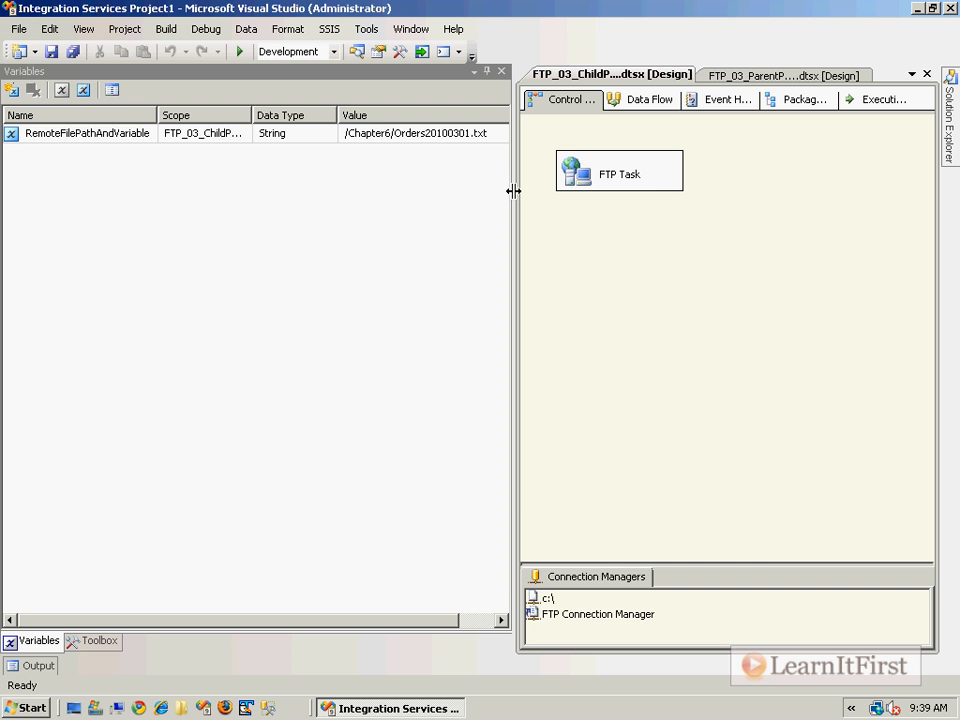
Add an Execute Process Task below the FTP Task in the child package and connect the FTP Task to it.
left_click(97, 641)
left_click_drag(92, 294, 566, 253)
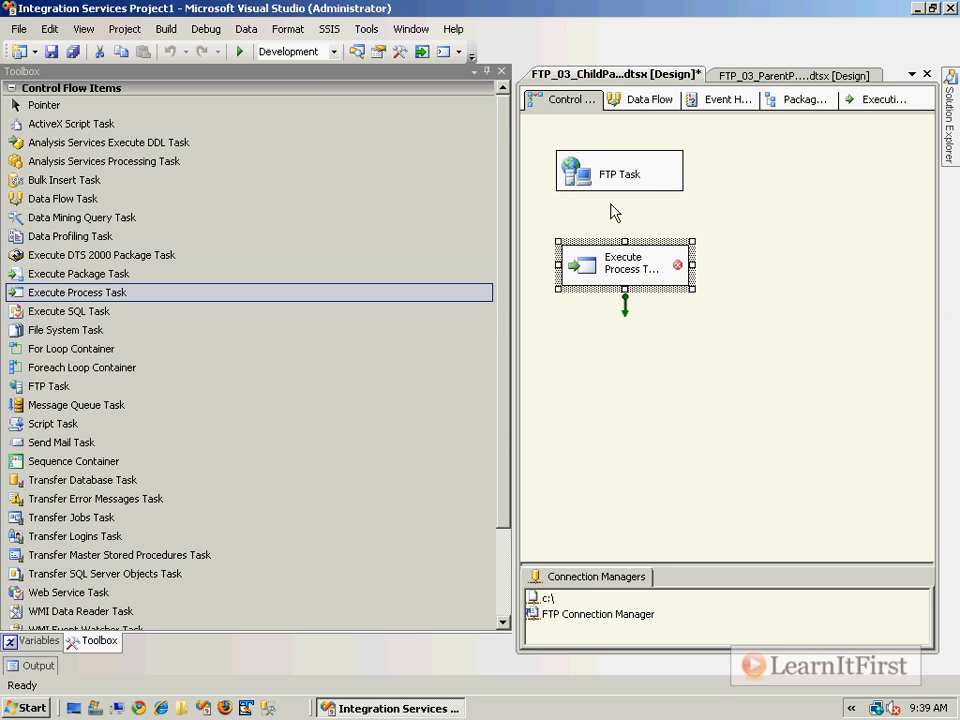
left_click(620, 178)
left_click_drag(620, 205, 614, 285)
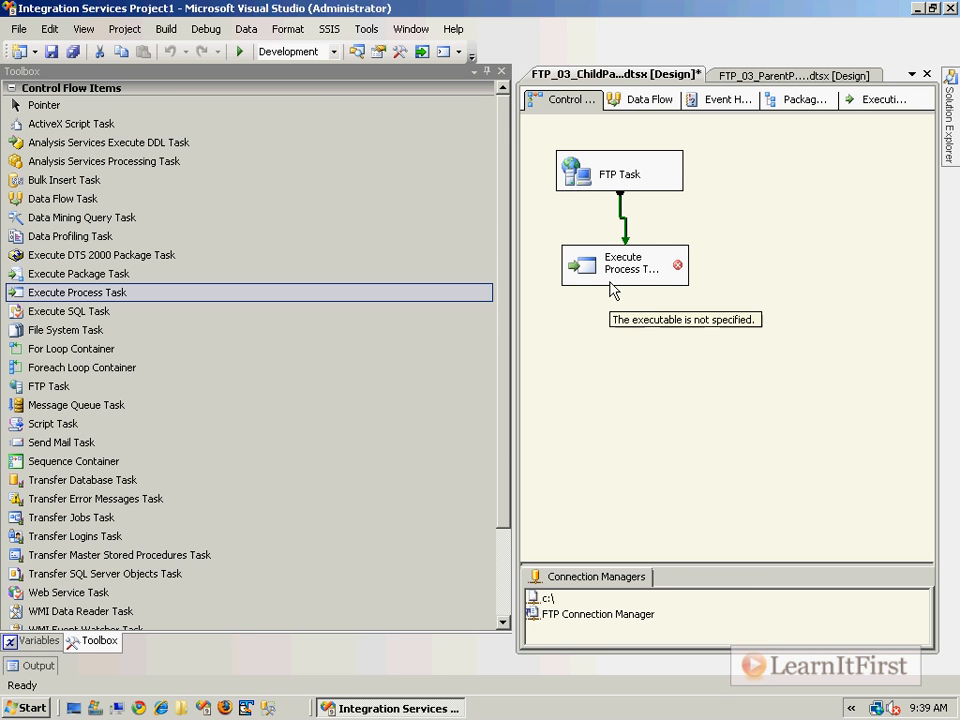
Set the Execute Process Task's executable to C:\Program Files\7-Zip\7z.exe.
double_click(588, 273)
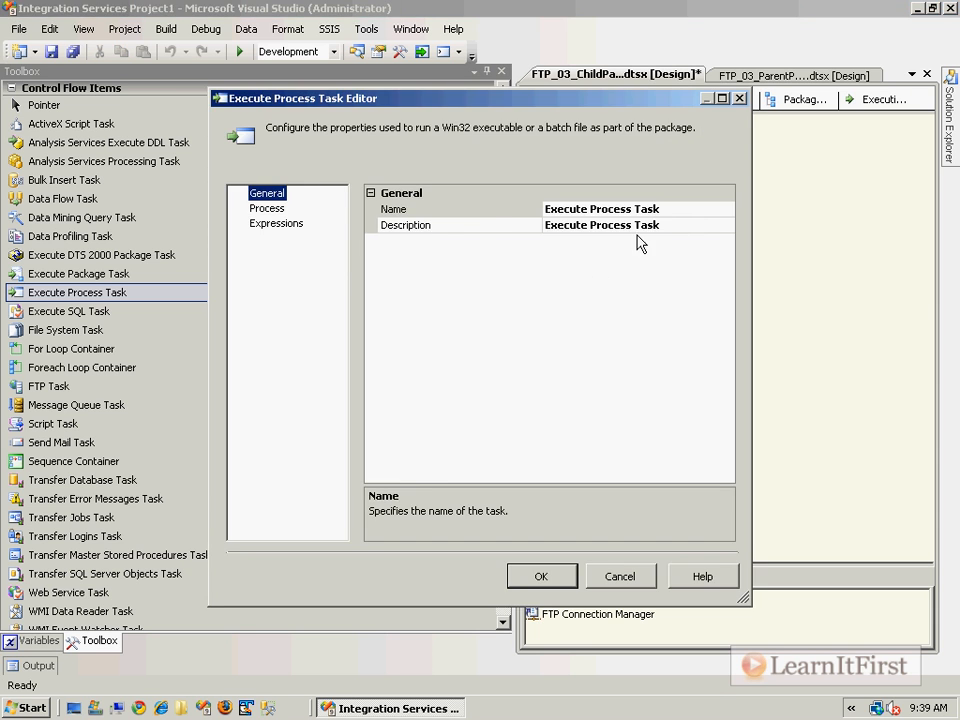
left_click(268, 208)
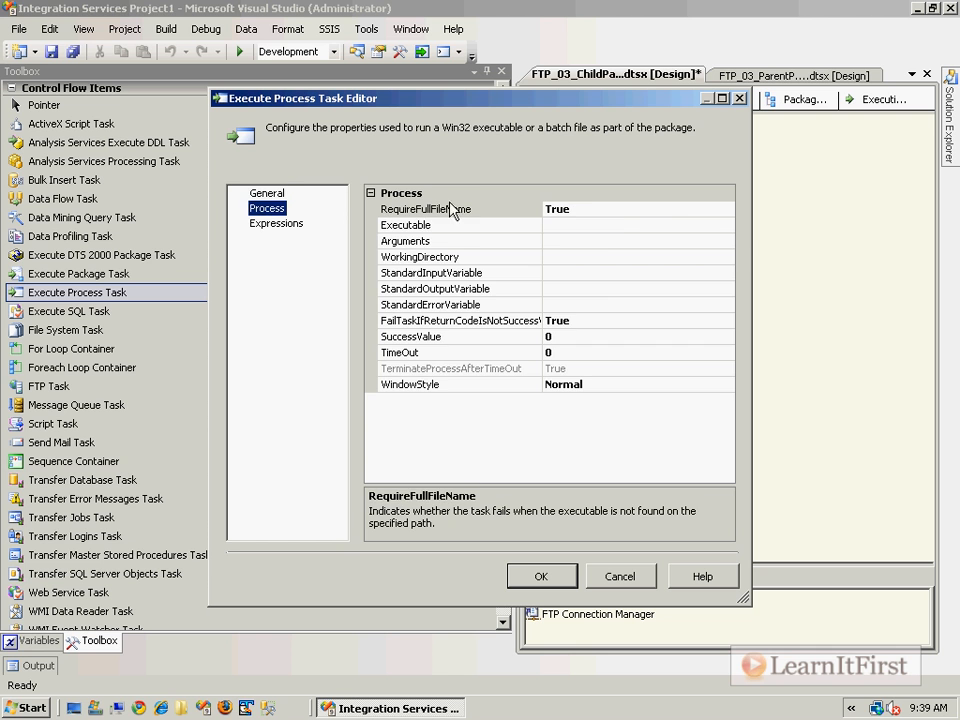
left_click(589, 225)
left_click(727, 226)
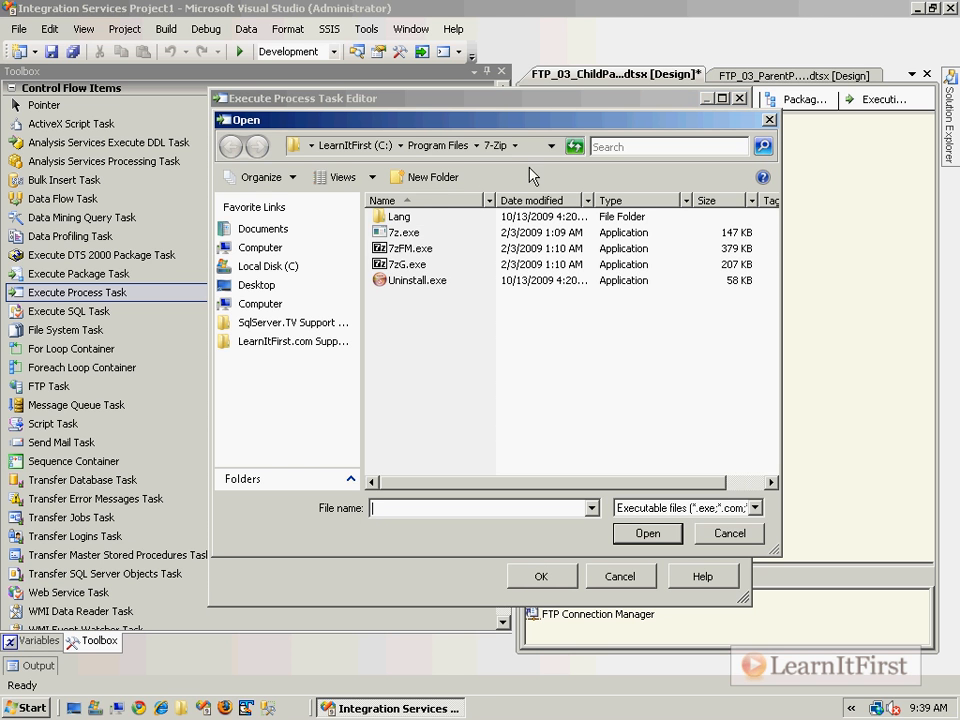
left_click(366, 146)
double_click(435, 312)
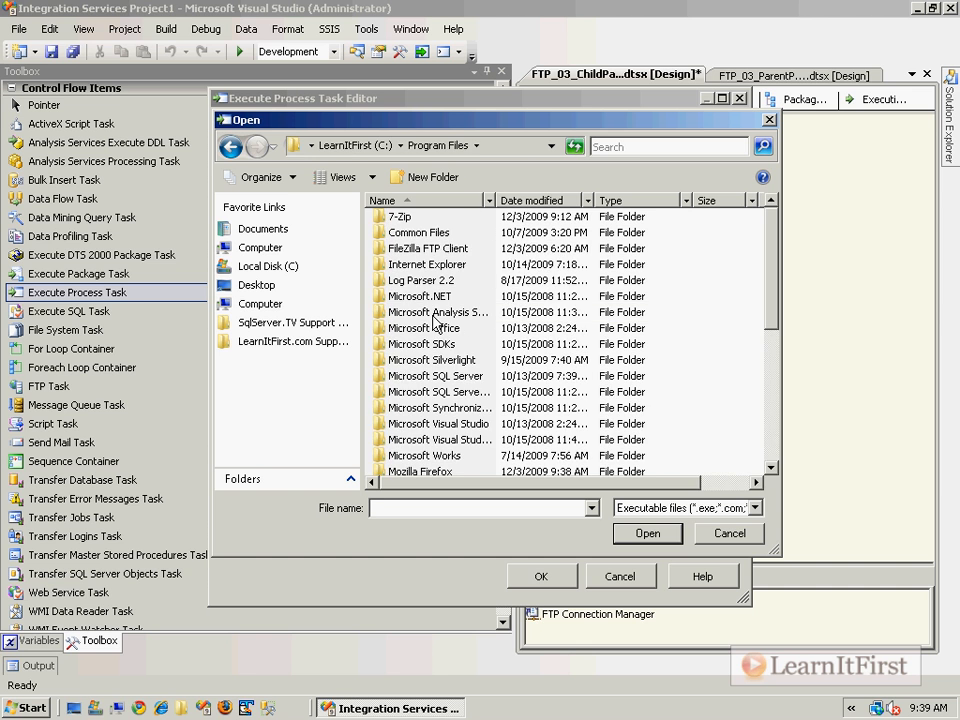
double_click(405, 222)
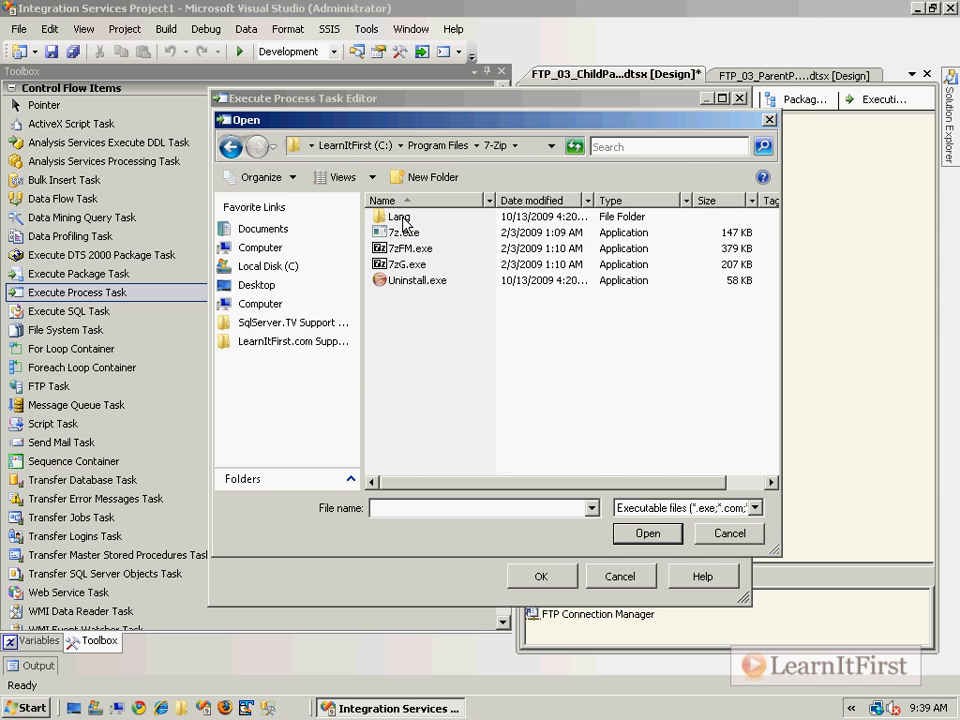
double_click(405, 234)
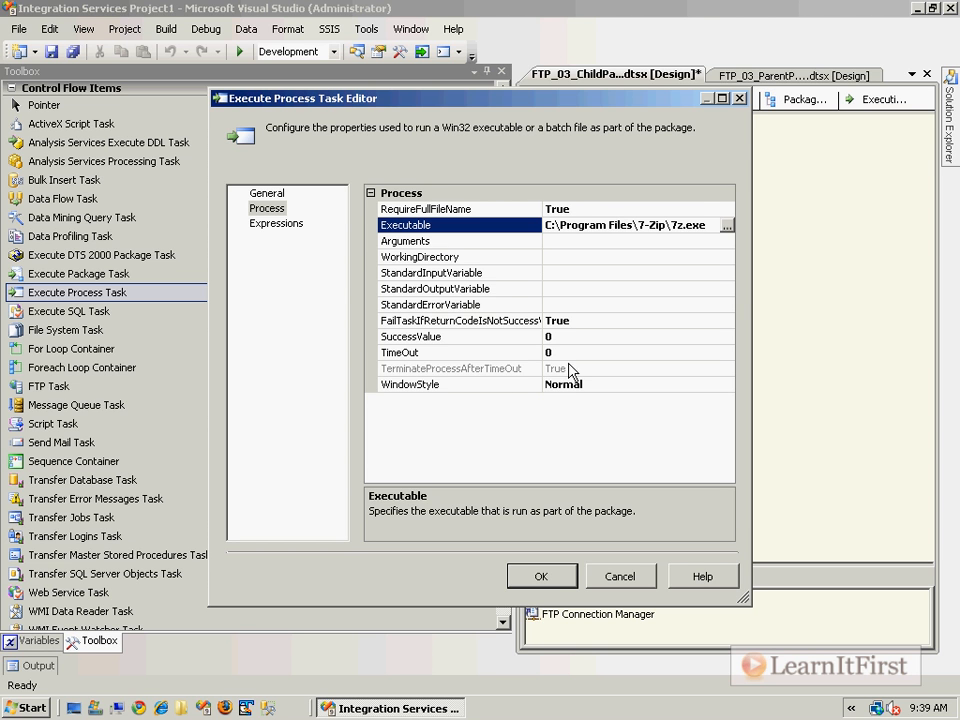
Set the Execute Process Task's working directory to C:\Program Files\7-Zip.
left_click(600, 257)
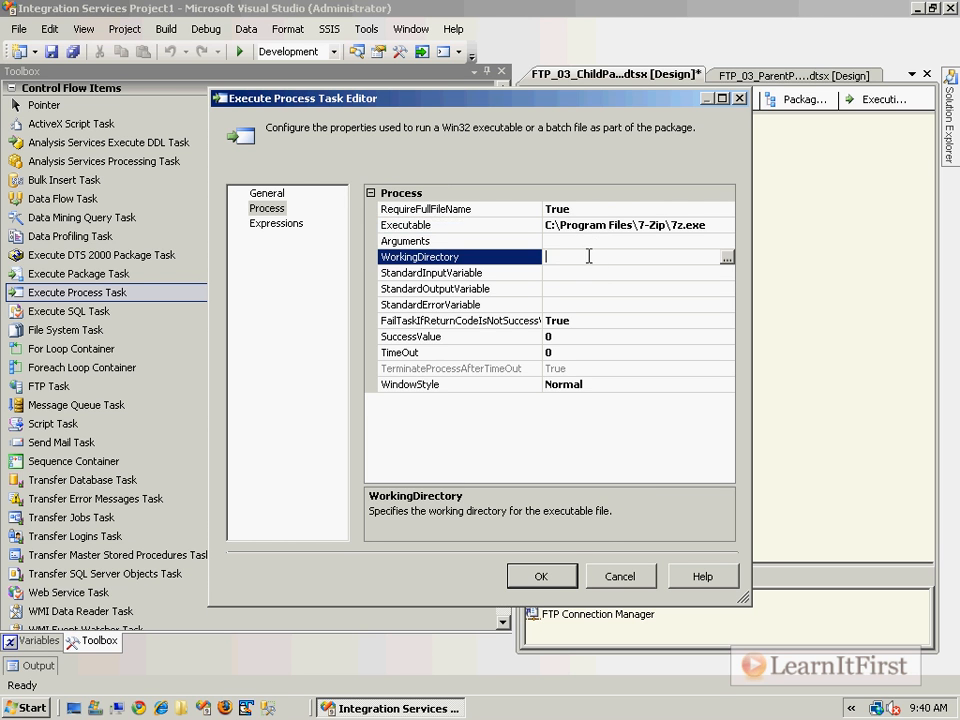
left_click(727, 258)
double_click(410, 333)
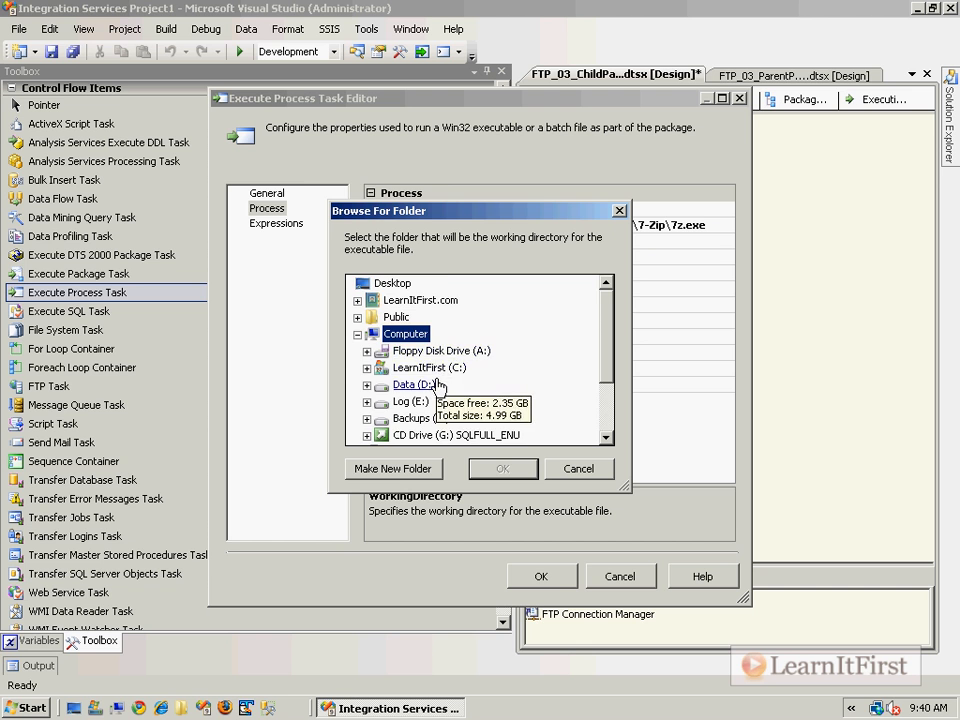
double_click(420, 367)
double_click(444, 410)
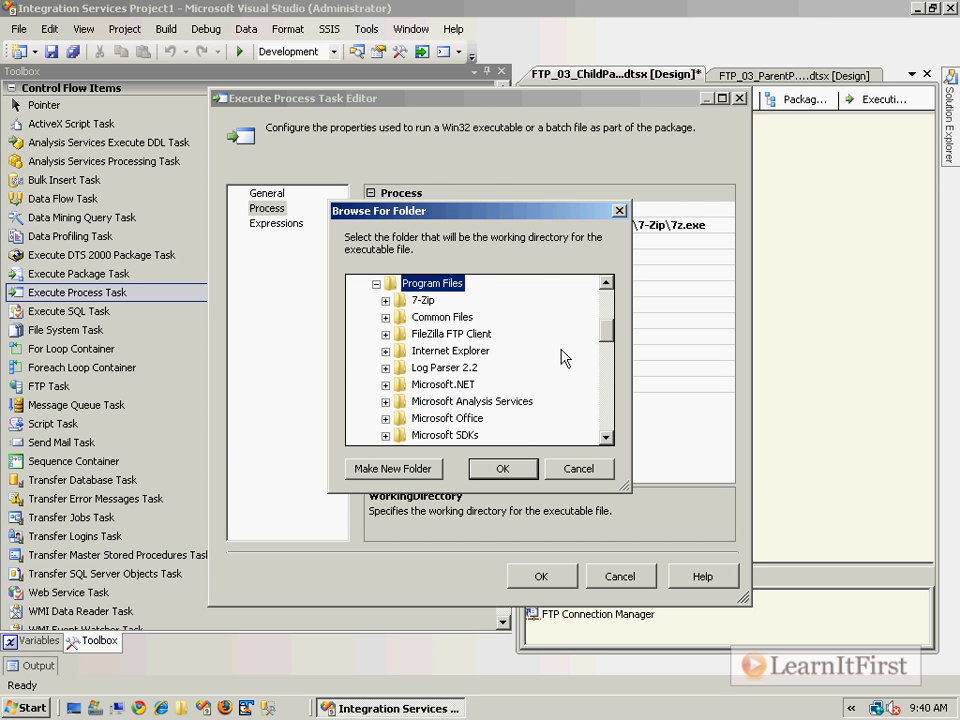
double_click(420, 313)
left_click(500, 468)
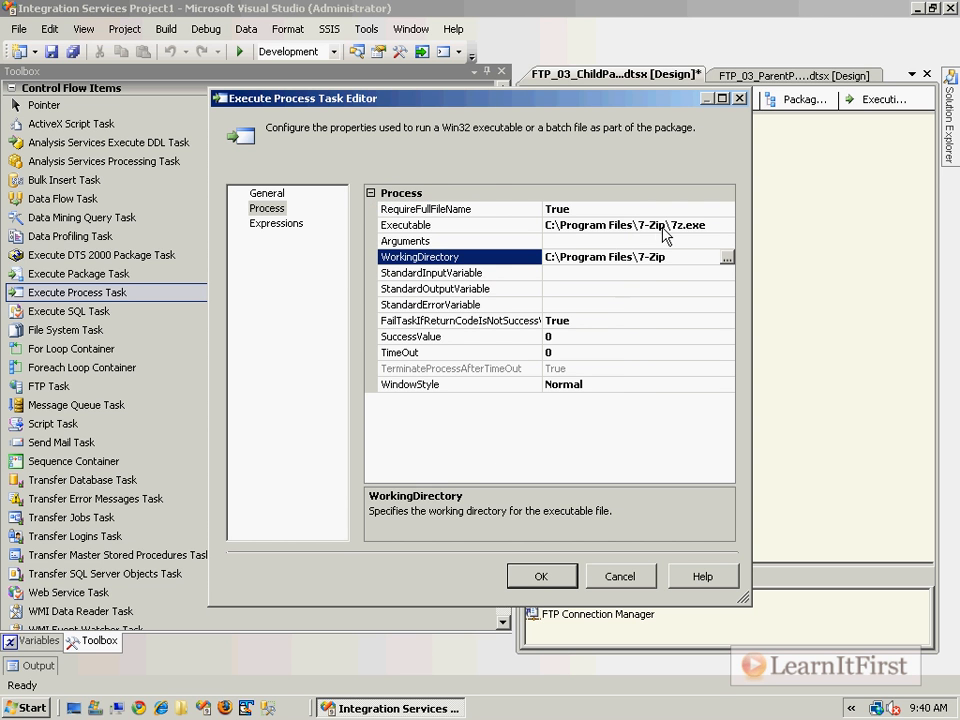
Set the Execute Process Task's arguments to "e c:\Orders20100301.zip -oC:\".
left_click(588, 242)
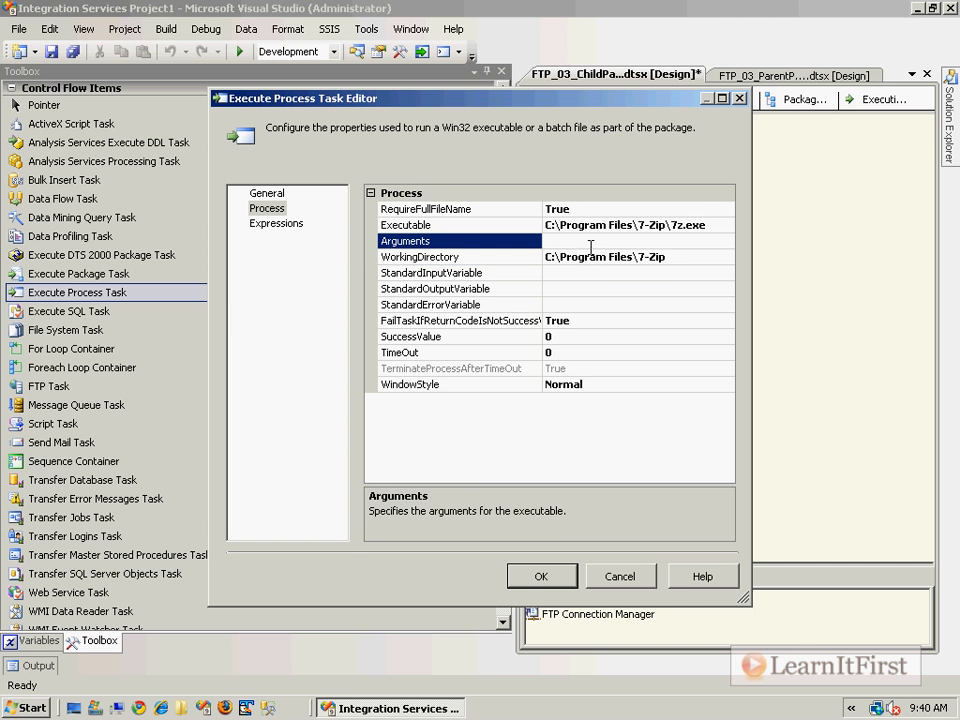
type("e c:\\Orders20100301.zip")
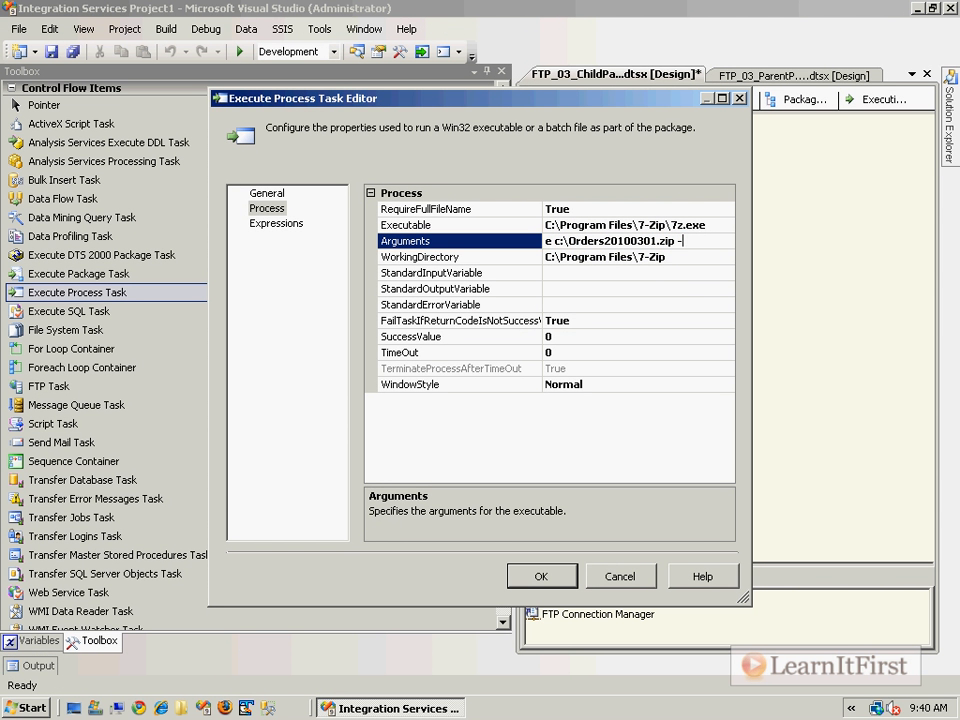
type("-oc:\\")
key("BackSpace")
key("BackSpace")
key("BackSpace")
type("C:\\")
left_click(618, 288)
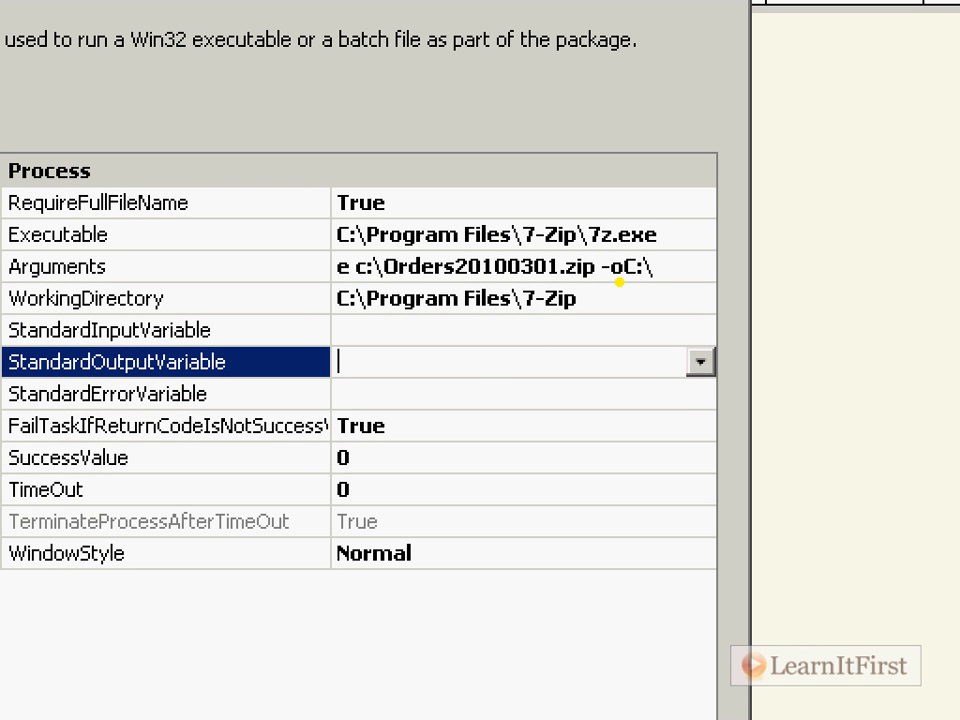
left_click_drag(606, 289, 664, 293)
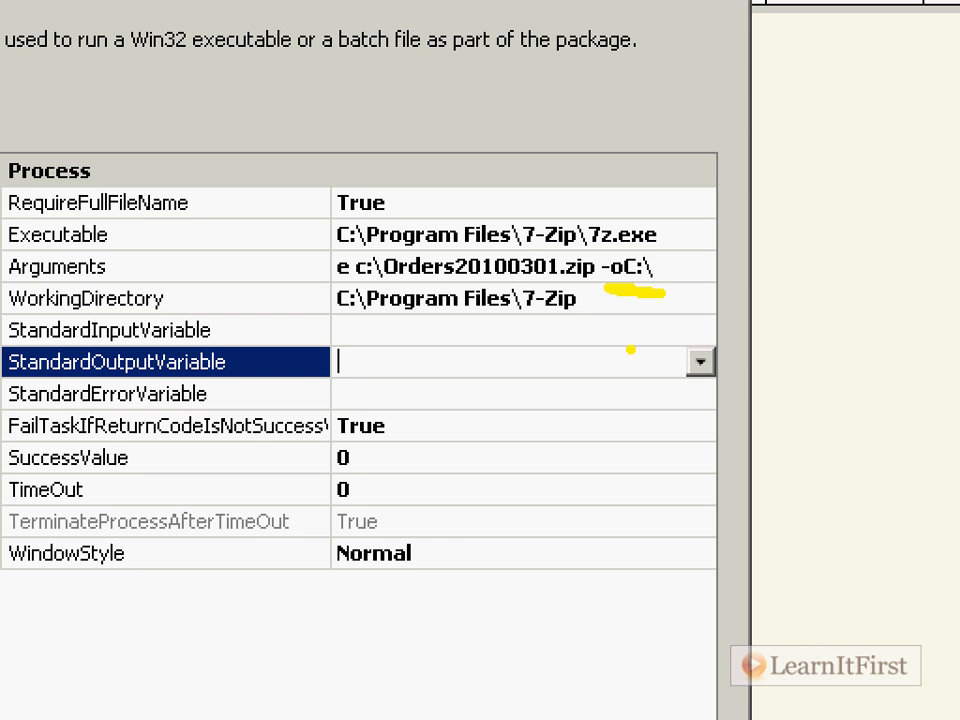
key("r")
mouse_move(505, 240)
left_mouse_down()
mouse_move(619, 56)
mouse_move(660, 30)
left_mouse_up()
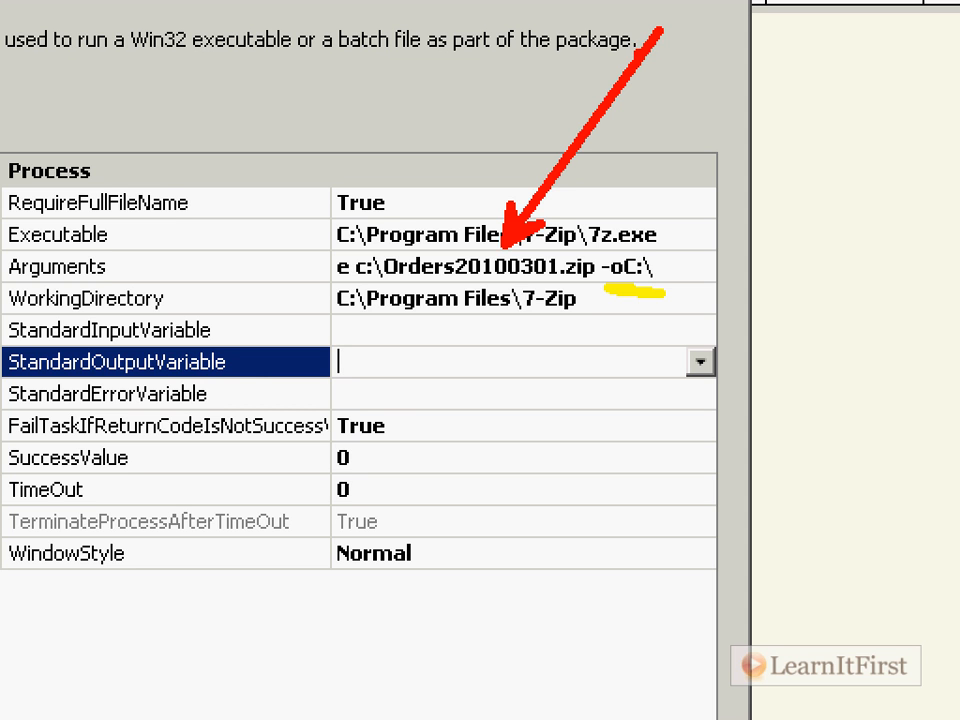
key("Escape")
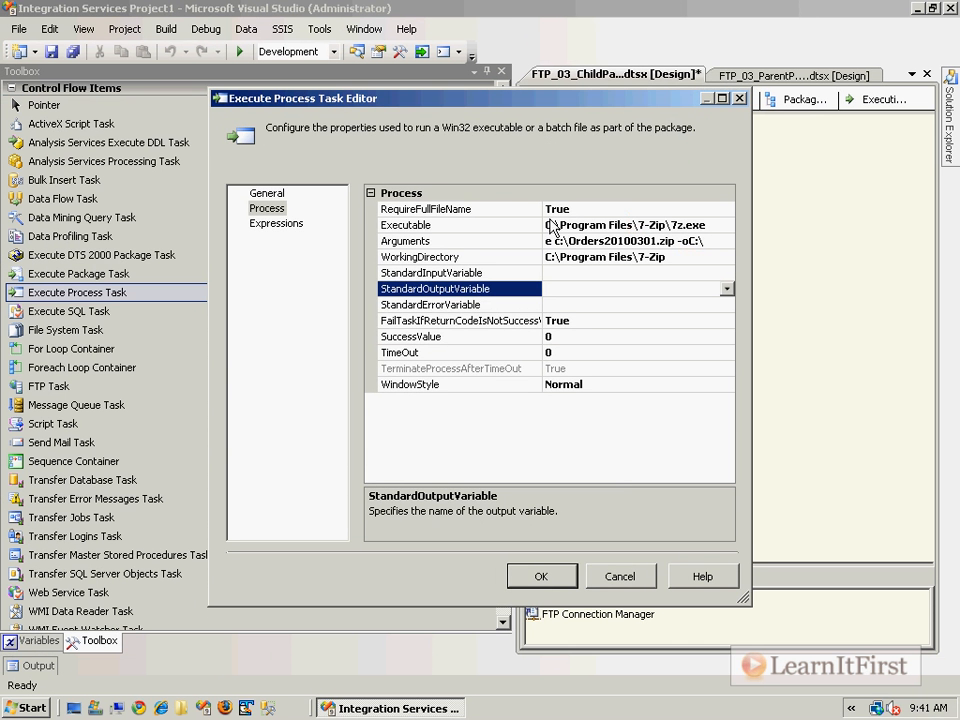
Accept the Execute Process Task settings and save the child package.
left_click(543, 576)
key("ctrl+s")
Check the value of the RemoteFileName variable in the parent package.
left_click(760, 75)
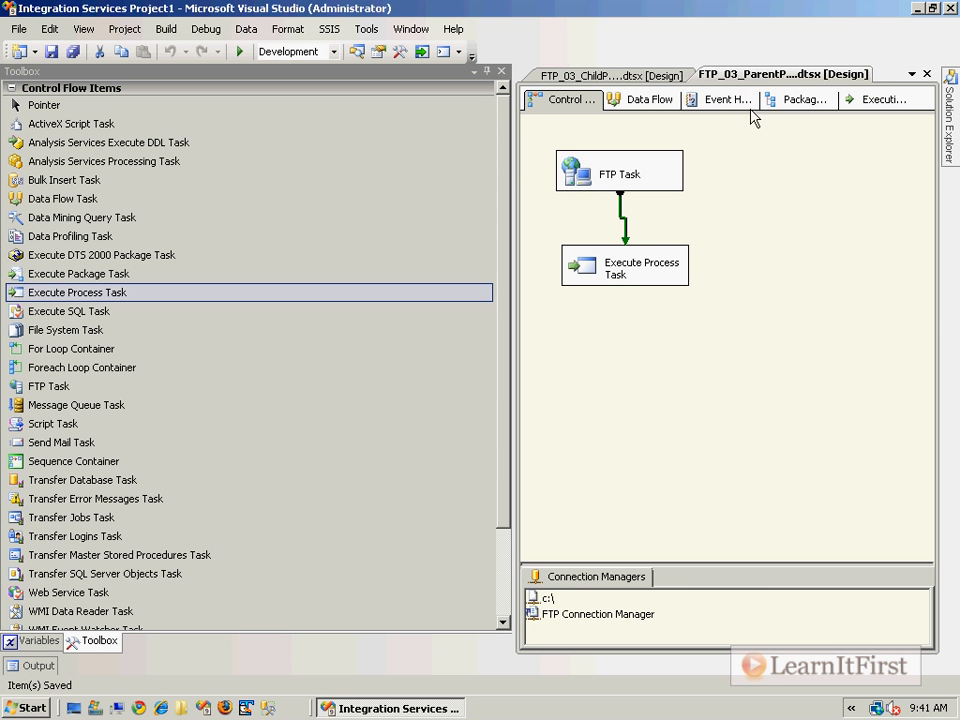
left_click(42, 640)
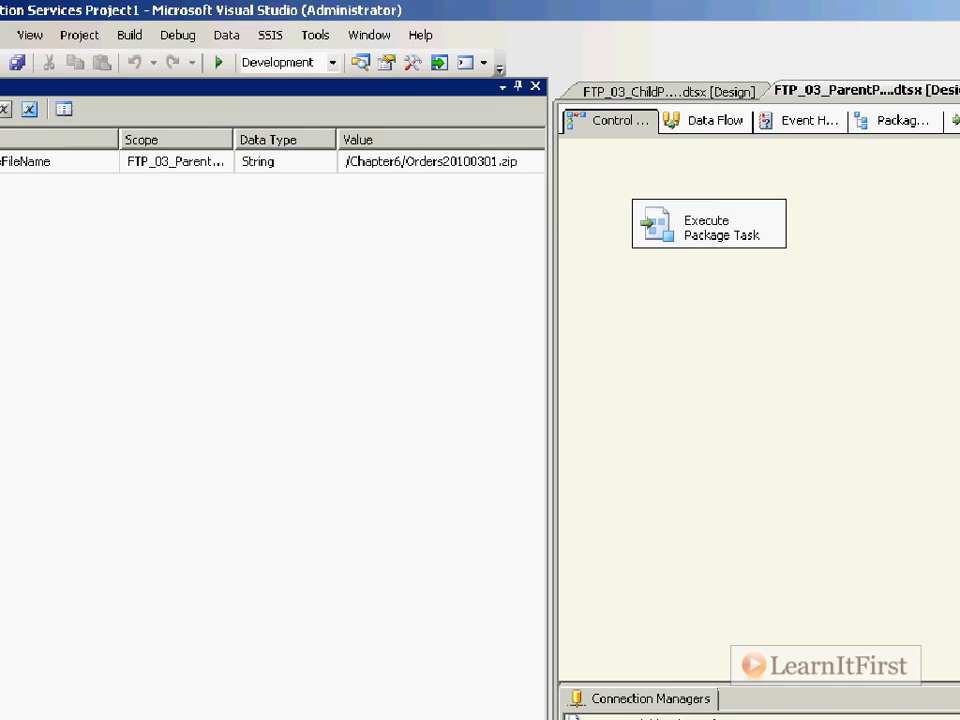
left_click_drag(285, 293, 516, 295)
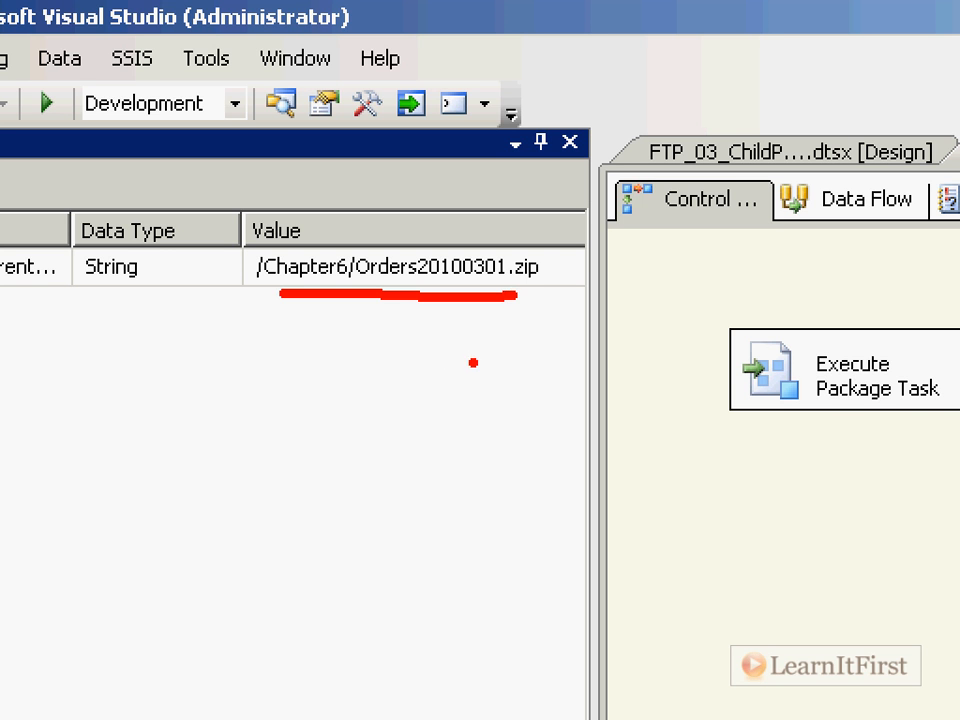
key("Escape")
Select FTP_03_ParentPackage.dtsx in the project and delete the existing Orders20100301.zip from the C:\ folder.
left_click(733, 179)
left_click(954, 130)
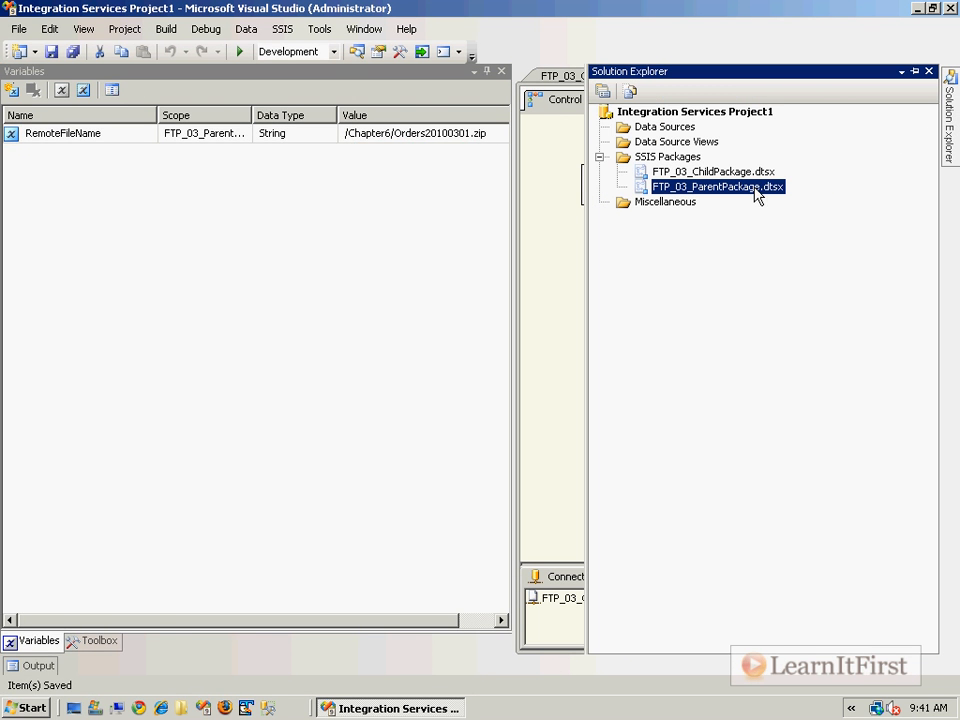
left_click(95, 708)
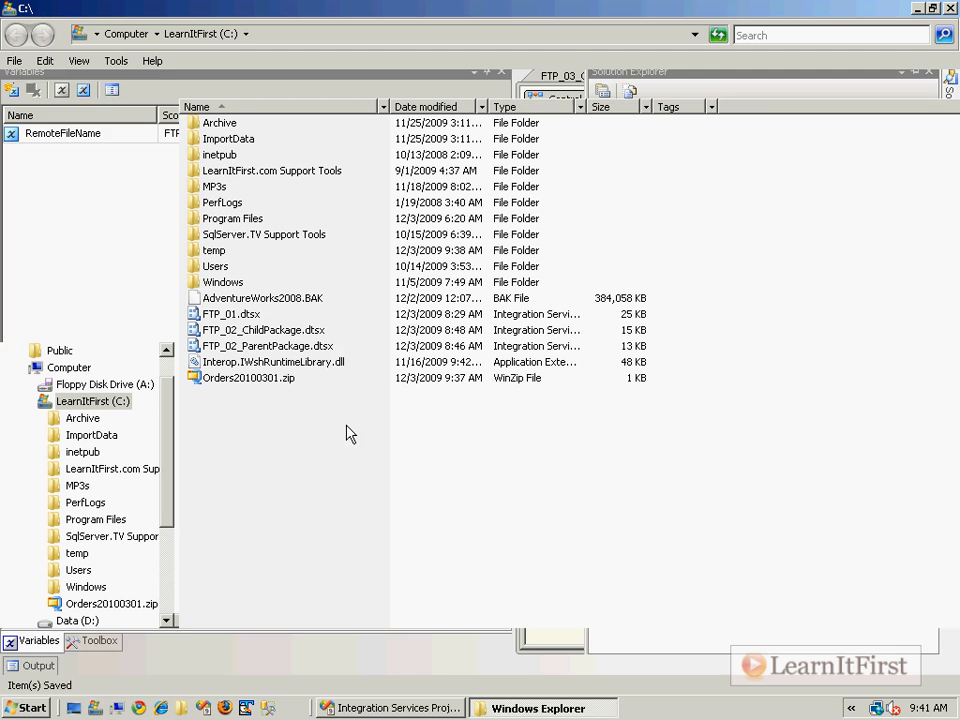
right_click(289, 378)
left_click(340, 636)
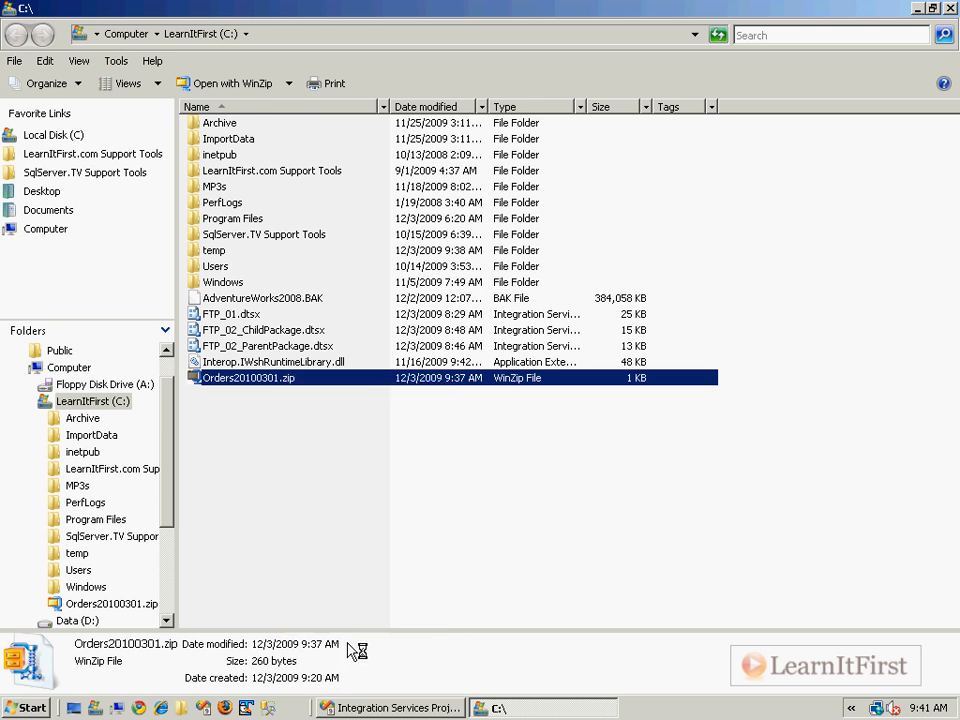
left_click(551, 429)
Return to Visual Studio and execute FTP_03_ParentPackage.dtsx.
left_click(390, 708)
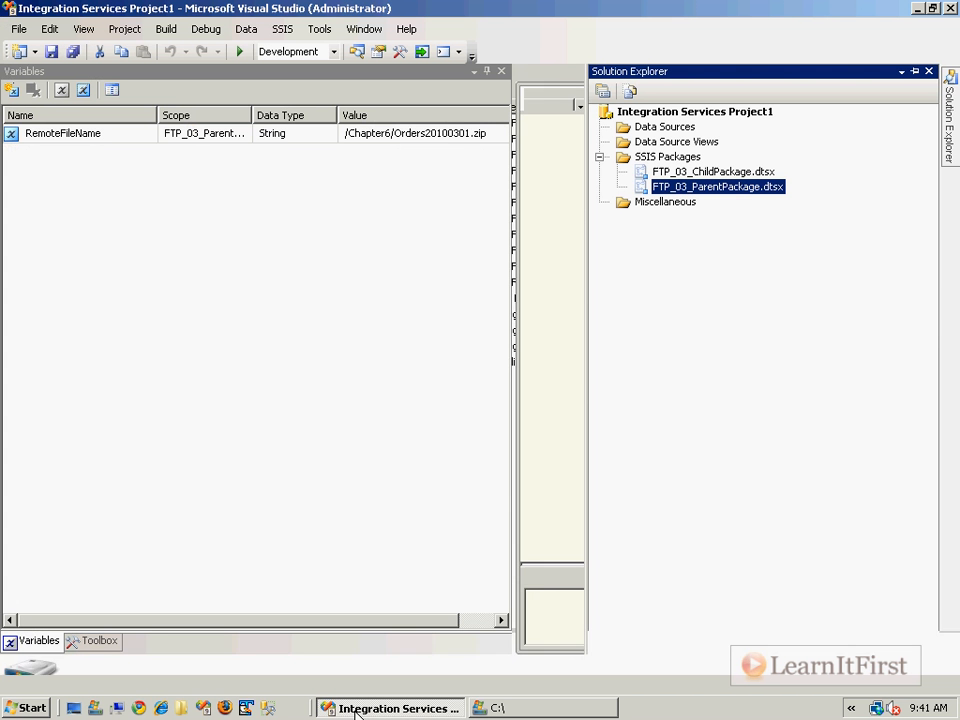
right_click(746, 188)
left_click(815, 223)
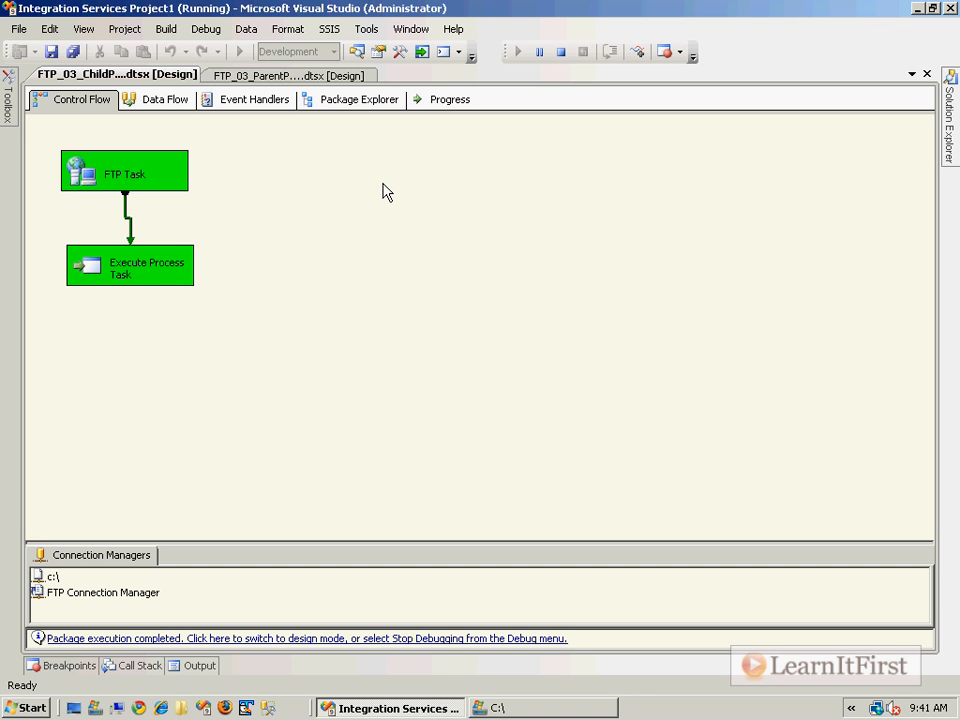
Return to design mode and save the child package with the Execute Process Task's WindowStyle set to Hidden.
left_click(447, 648)
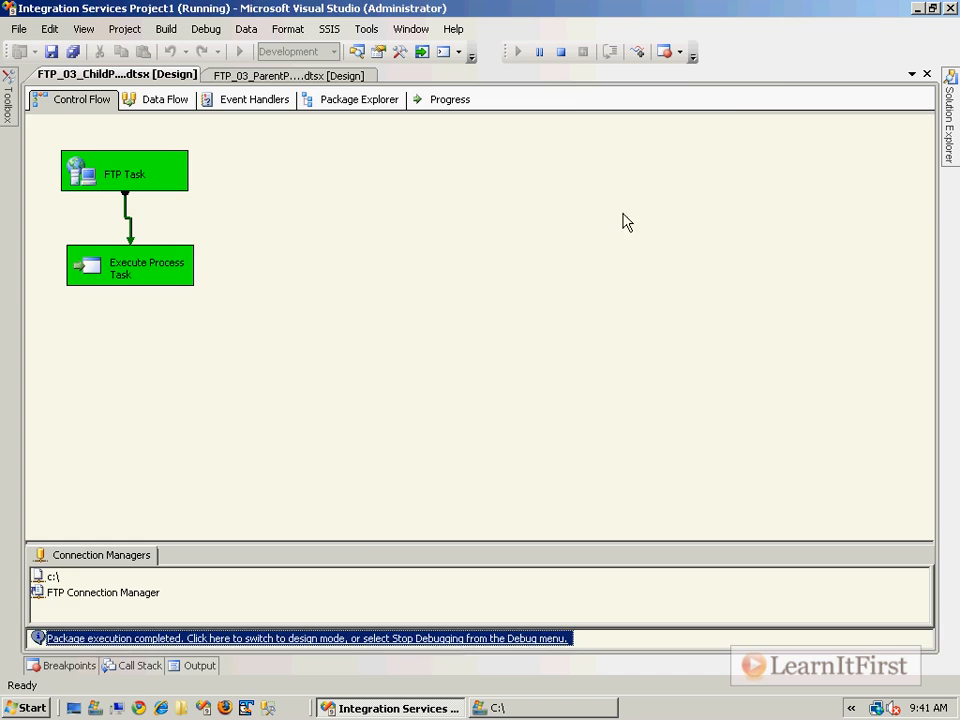
double_click(587, 280)
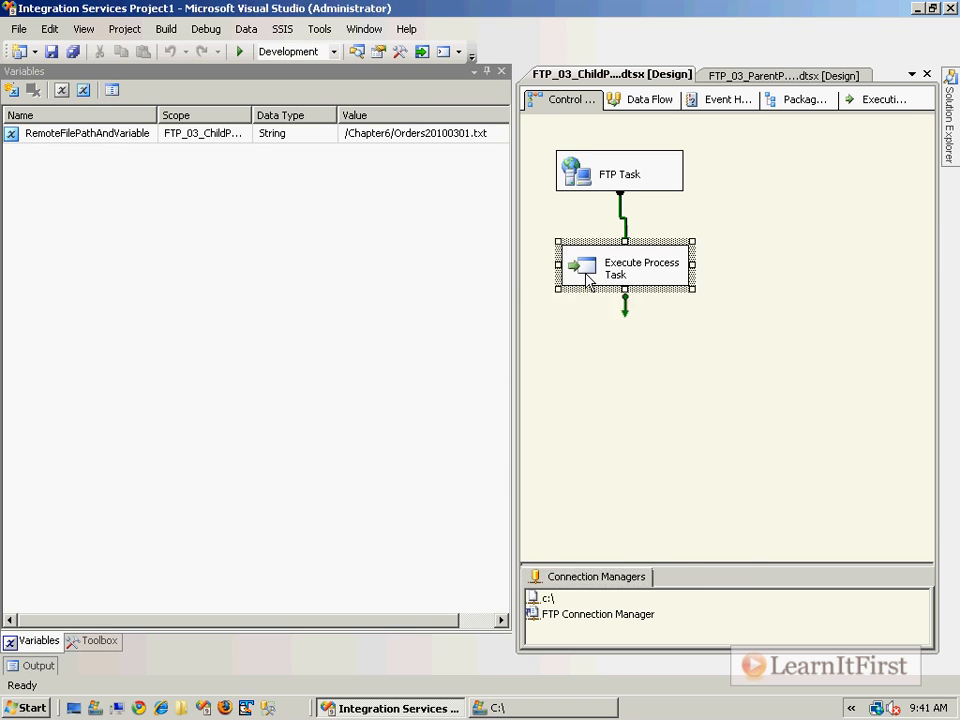
left_click(272, 209)
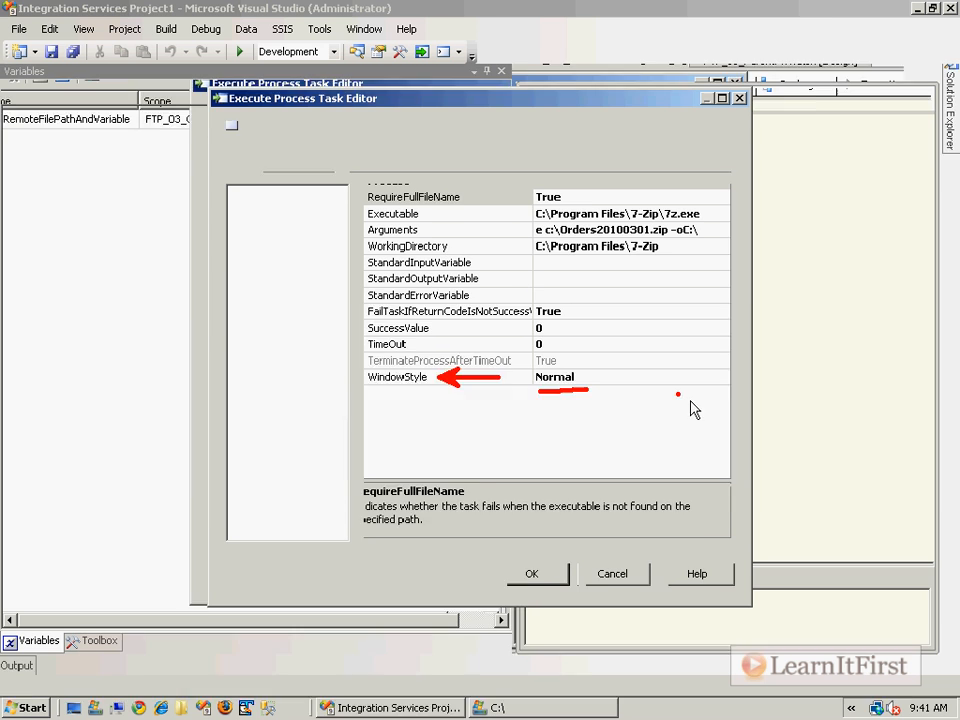
left_click(700, 384)
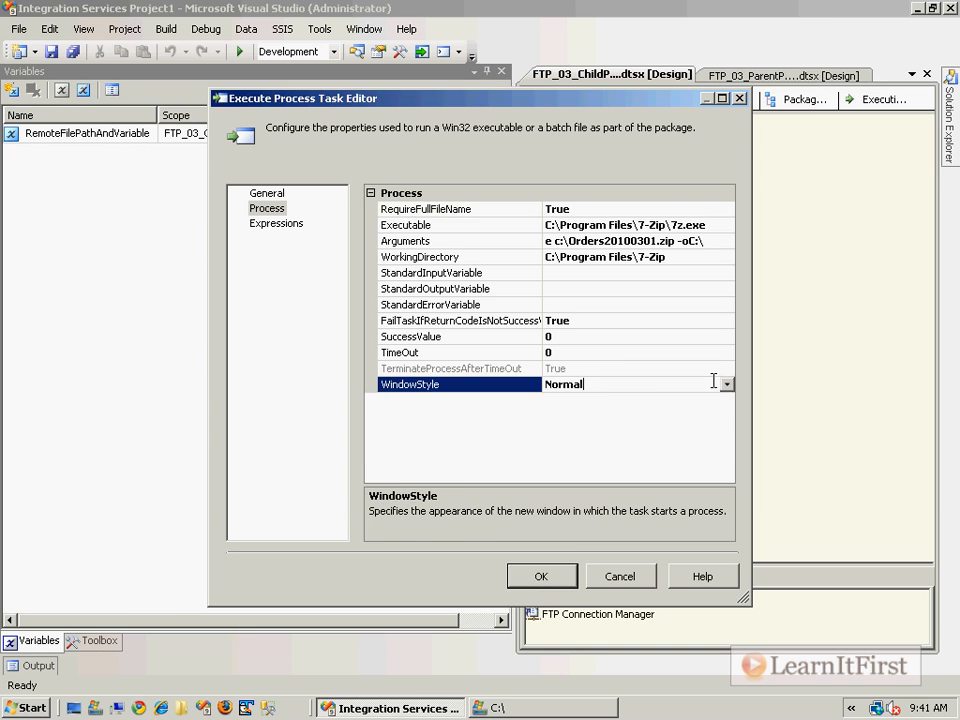
left_click(727, 385)
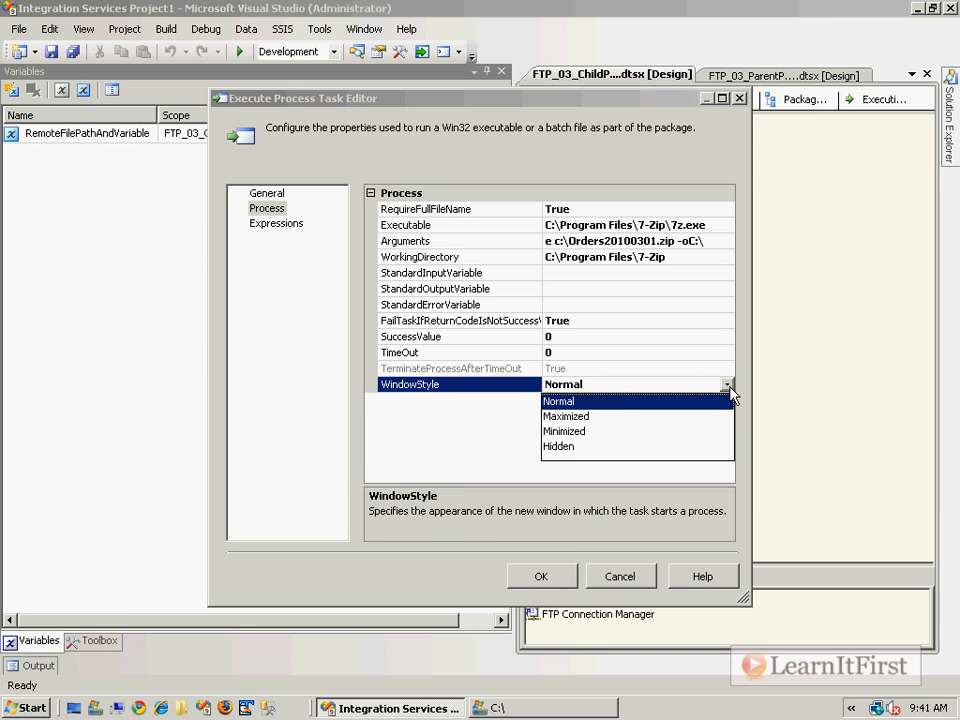
left_click(569, 446)
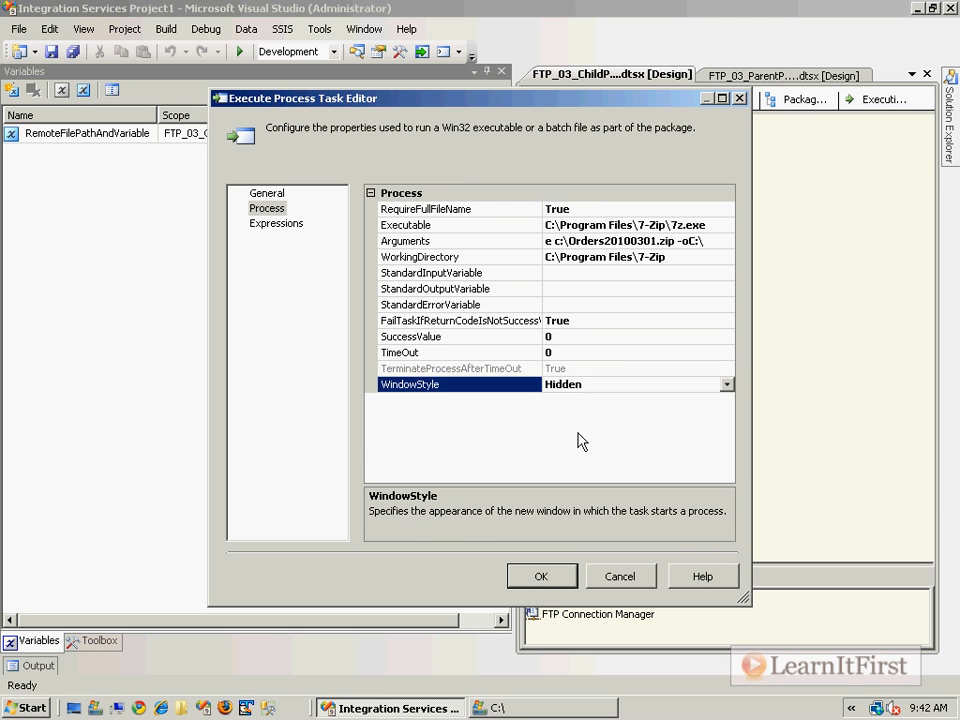
left_click(544, 575)
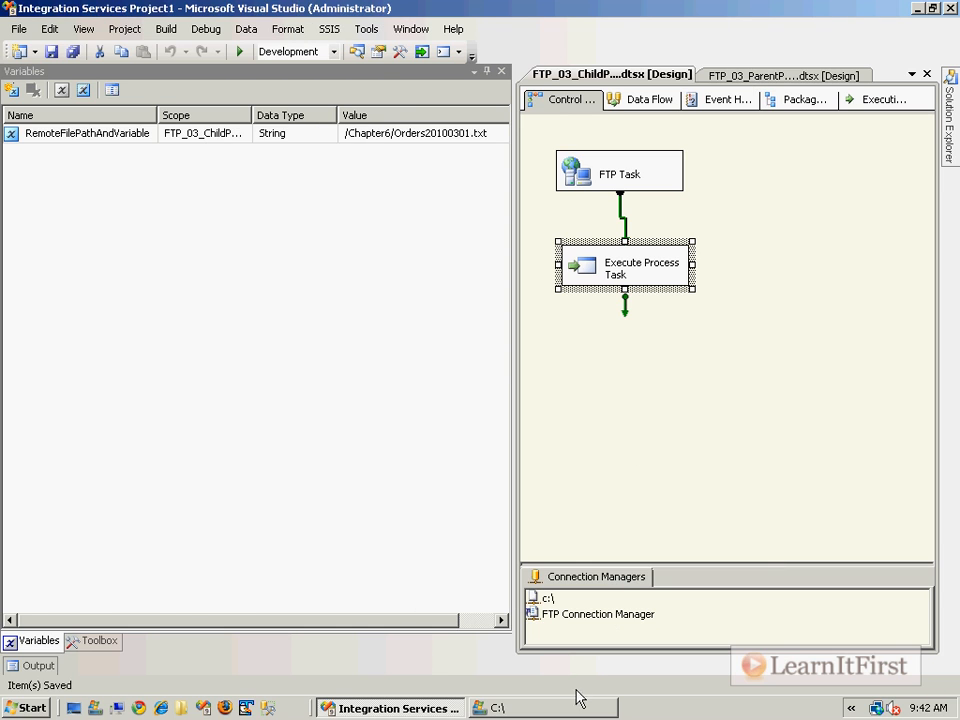
Switch to the C:\ folder and check for the downloaded Orders20100301.zip and the extracted Orders20100301.txt.
key("alt+Tab")
left_click(289, 425)
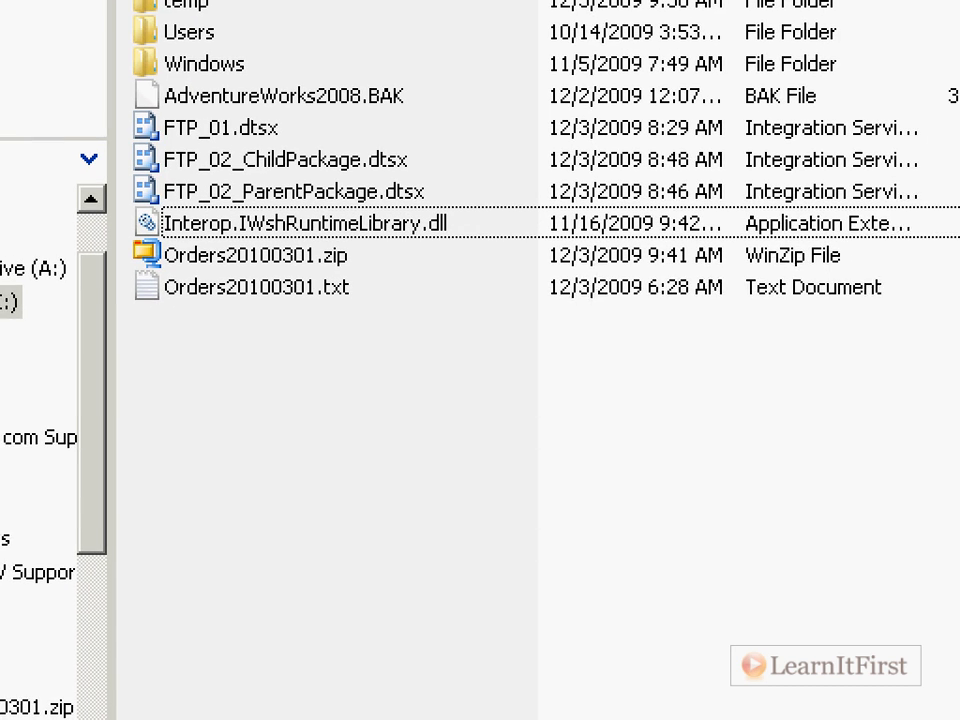
left_click_drag(367, 257, 410, 256)
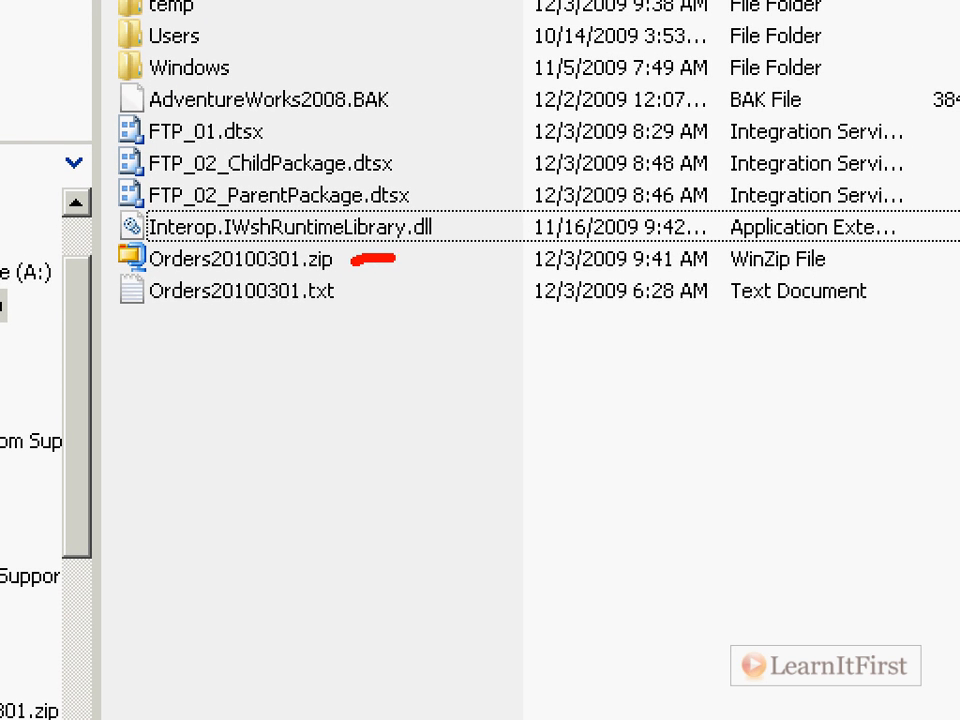
left_click_drag(353, 293, 436, 296)
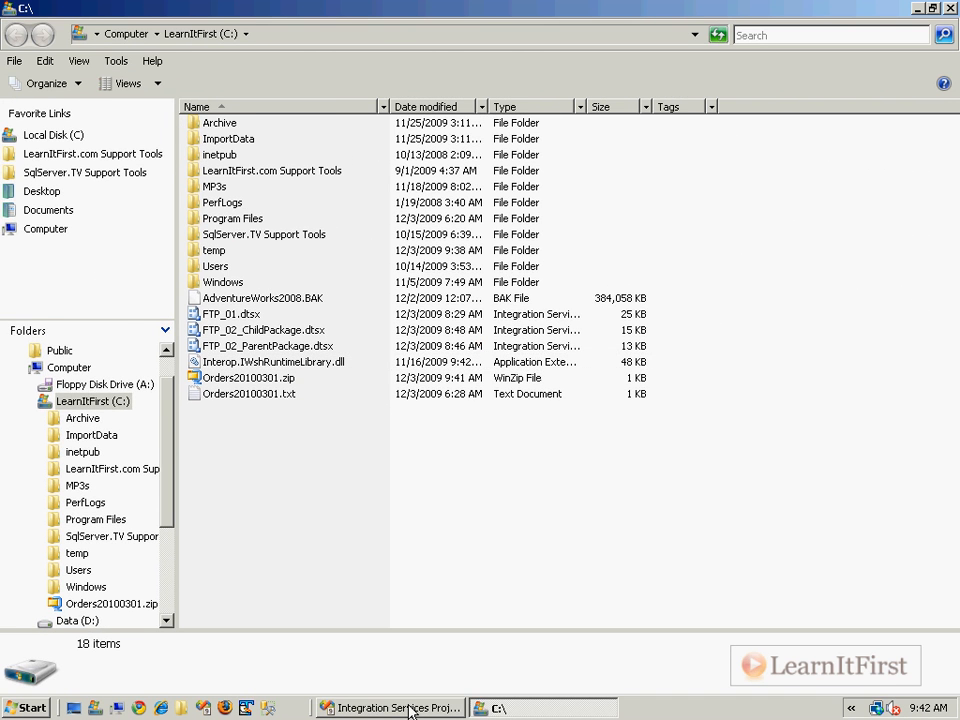
Return to Visual Studio and review the hard-coded zip file name in the Execute Process Task's Arguments.
left_click(396, 707)
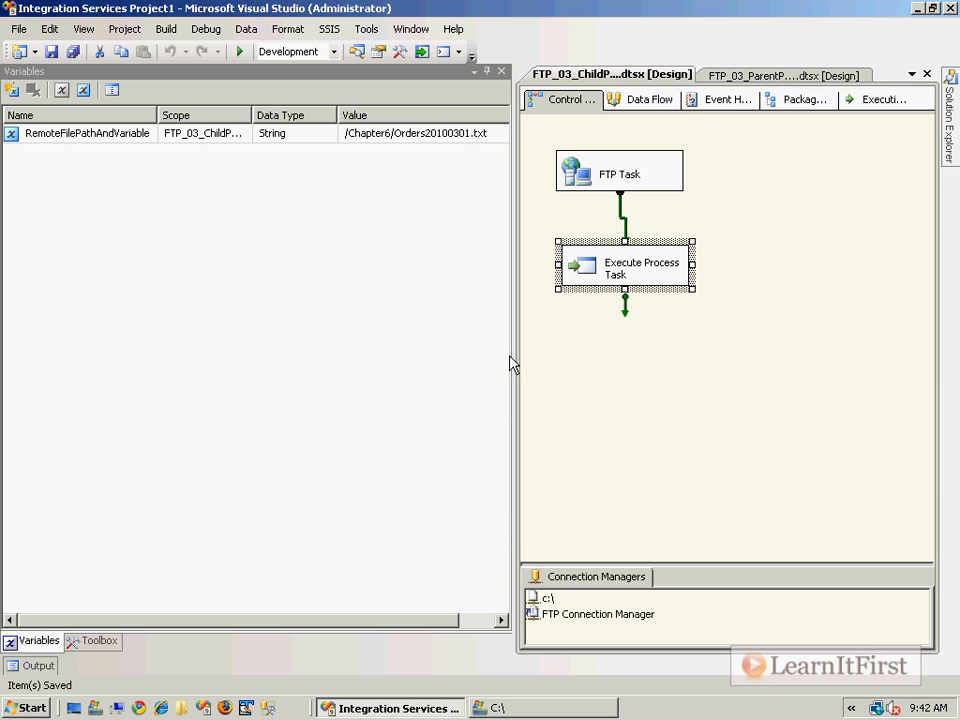
double_click(588, 276)
left_click(289, 208)
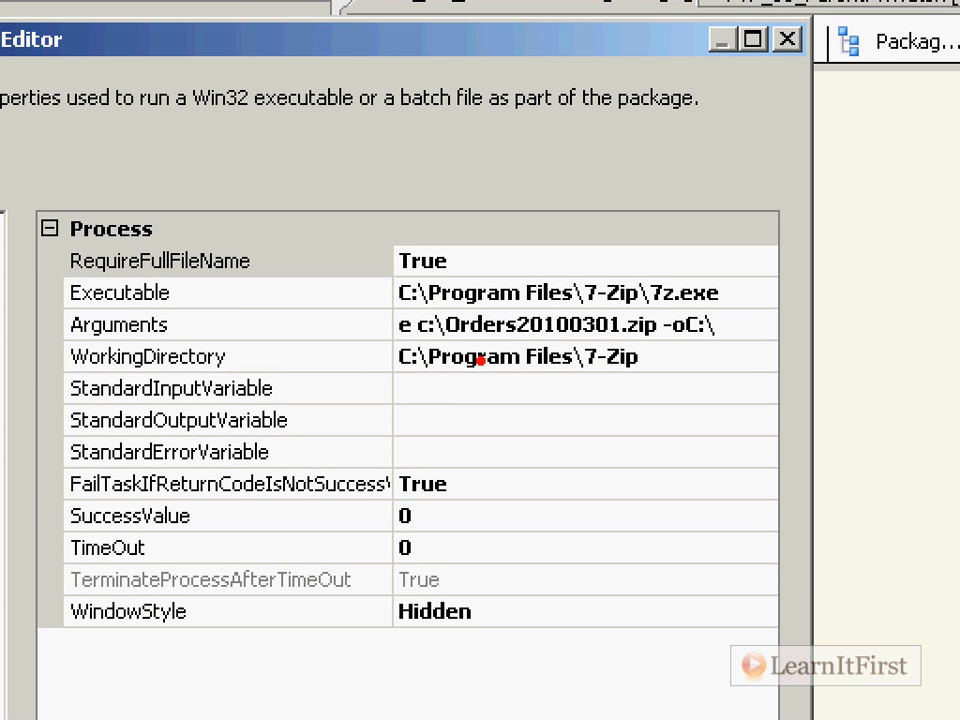
left_click_drag(434, 346, 682, 340)
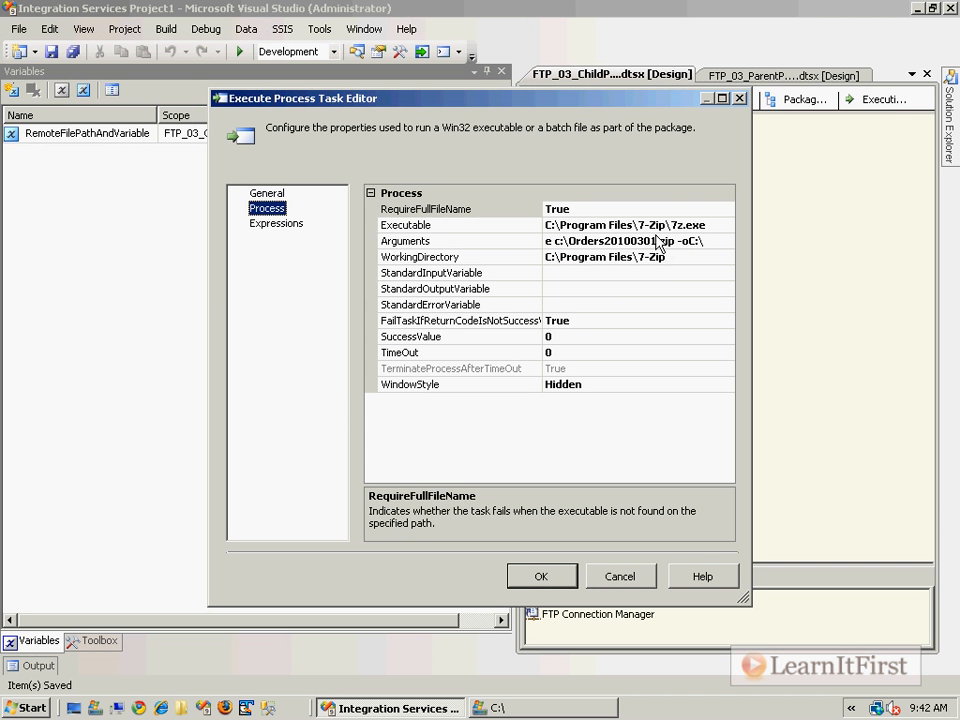
left_click(620, 325)
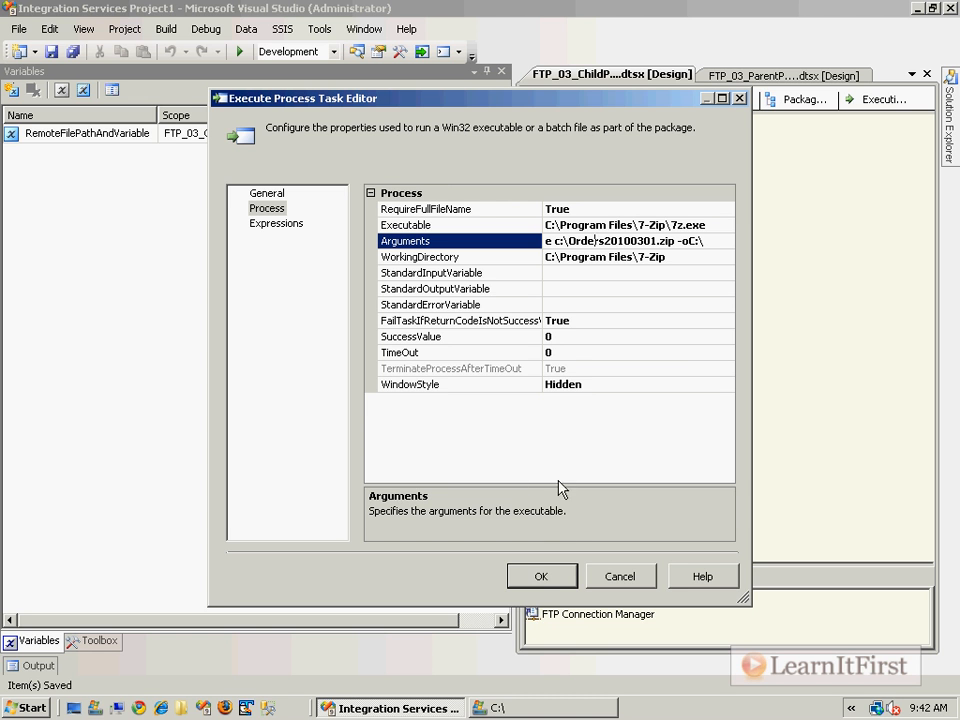
left_click(541, 576)
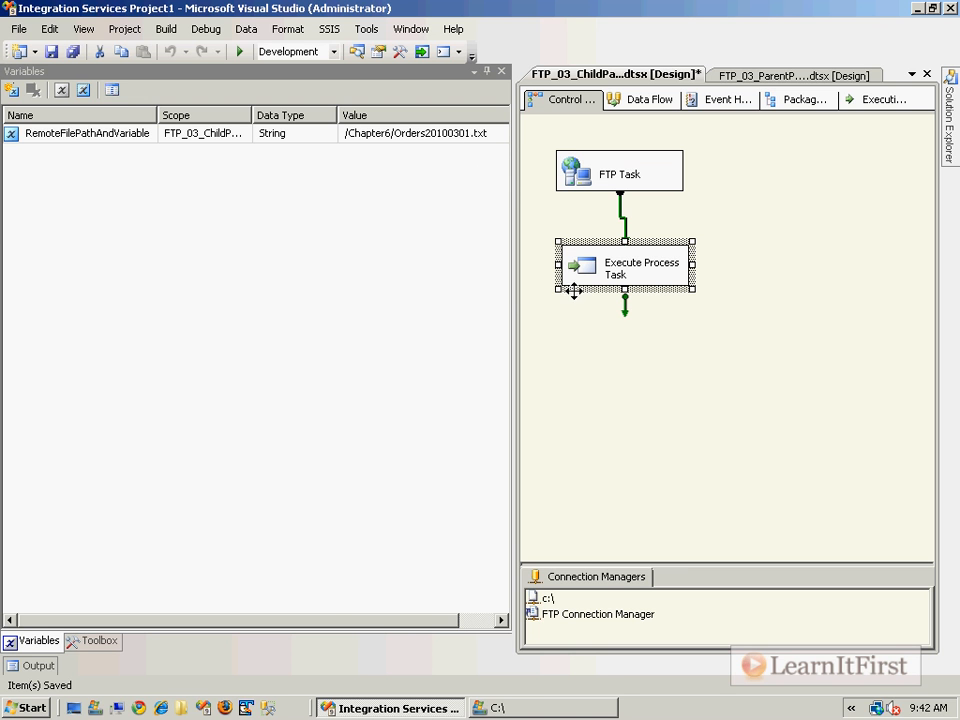
Add a property expression for the Execute Process Task's Arguments property and open it in the Expression Builder.
key("F4")
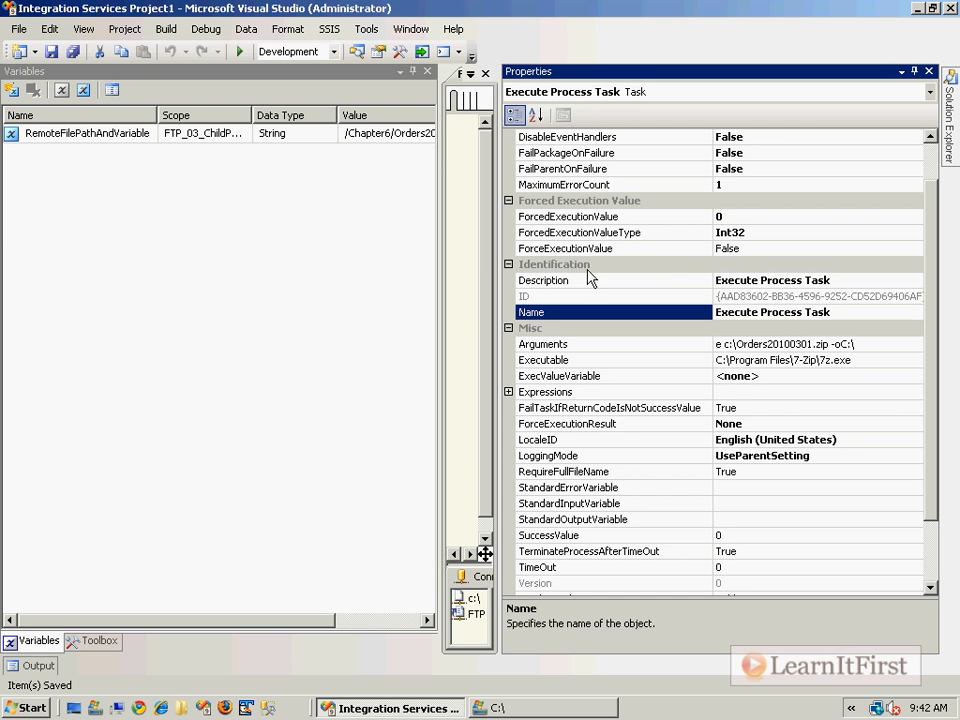
left_click(645, 391)
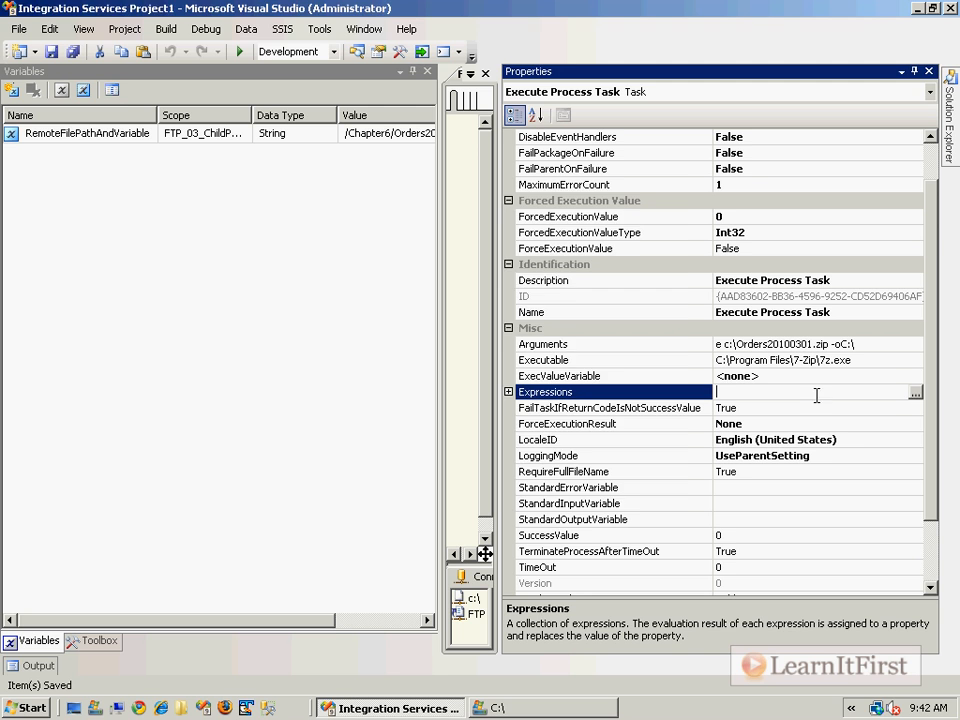
left_click(915, 392)
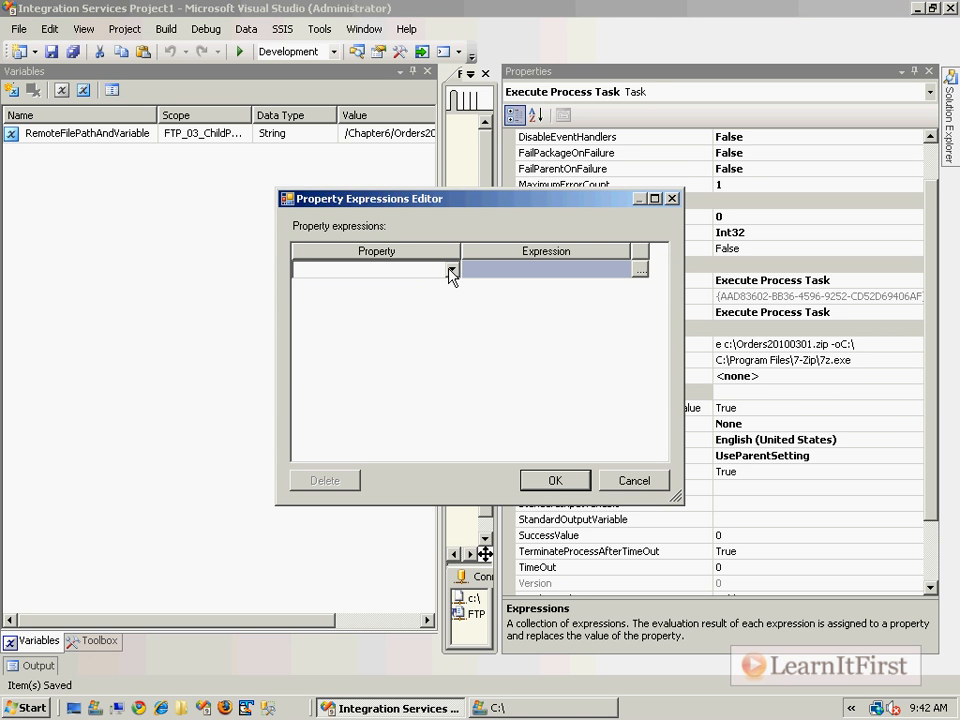
left_click(451, 269)
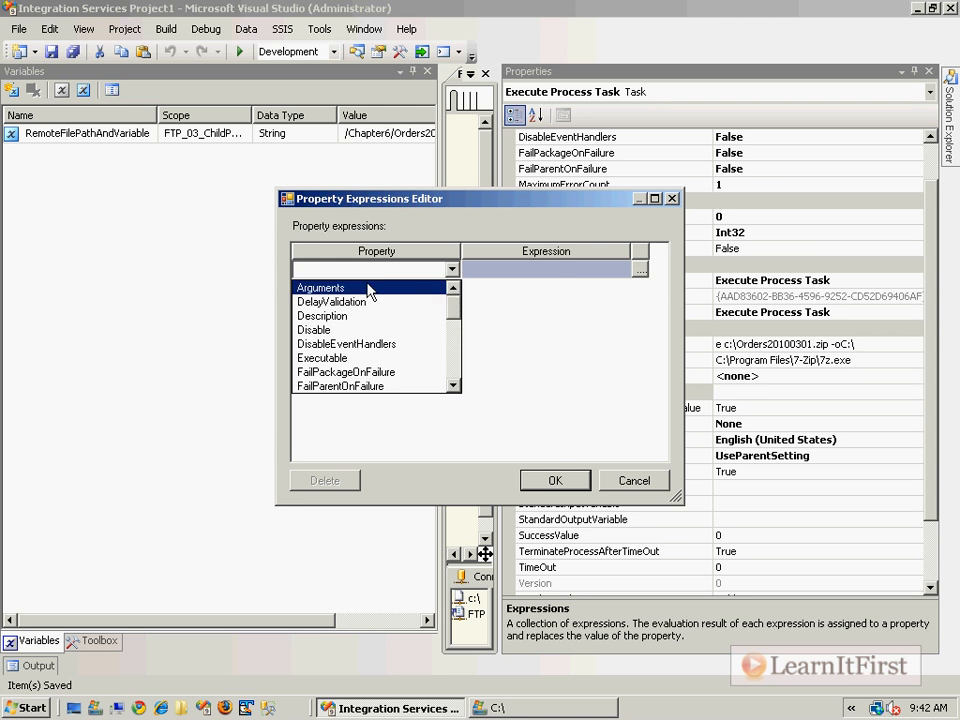
left_click(318, 288)
left_click(640, 269)
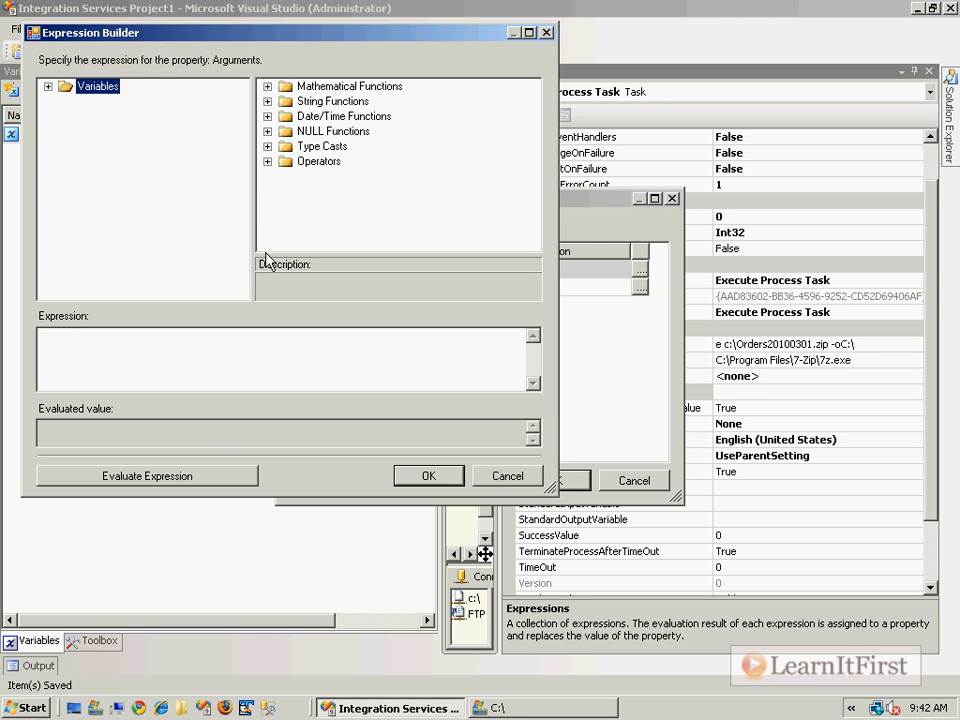
Begin the Arguments expression with "e " + and expand the list of available variables.
type("e")
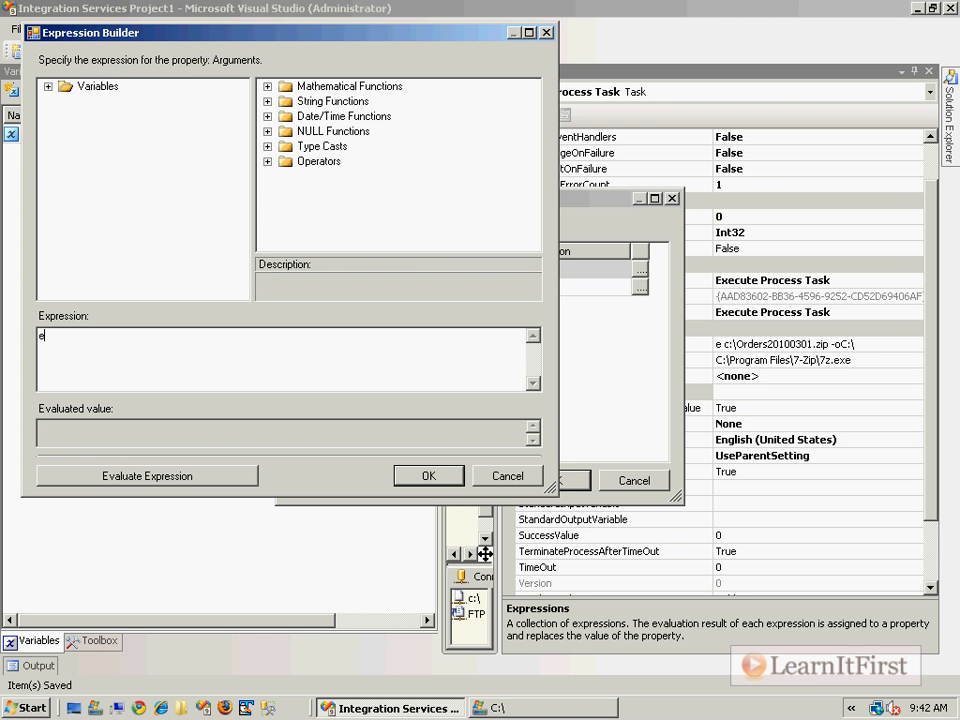
key("BackSpace")
type("\"e \" +")
left_click(65, 90)
left_click(48, 87)
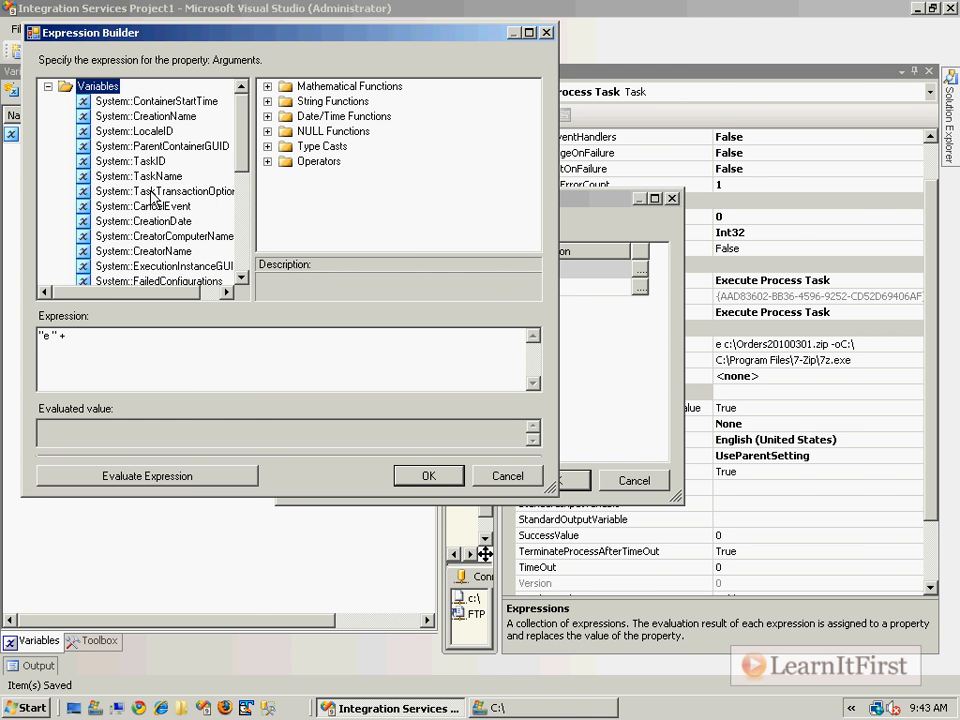